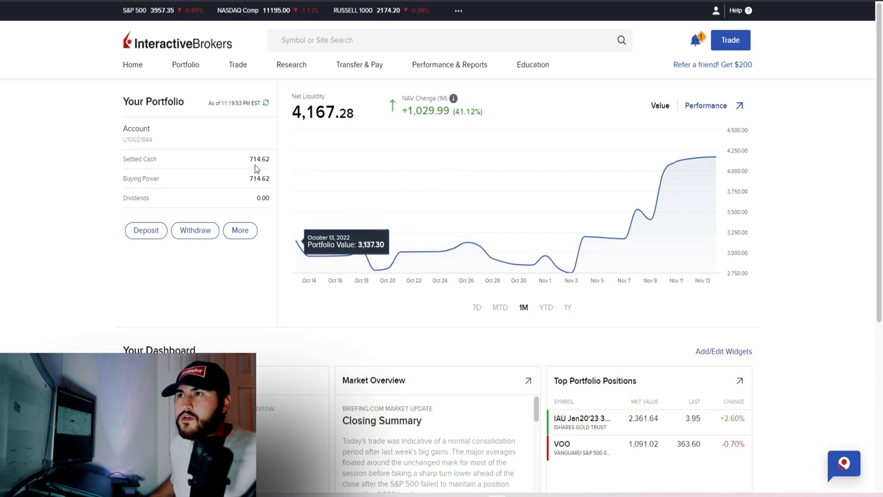
Step: Review the portfolio dashboard widgets and examine the account's one-month rate of return in the Performance view
scroll(259, 186, down, 3)
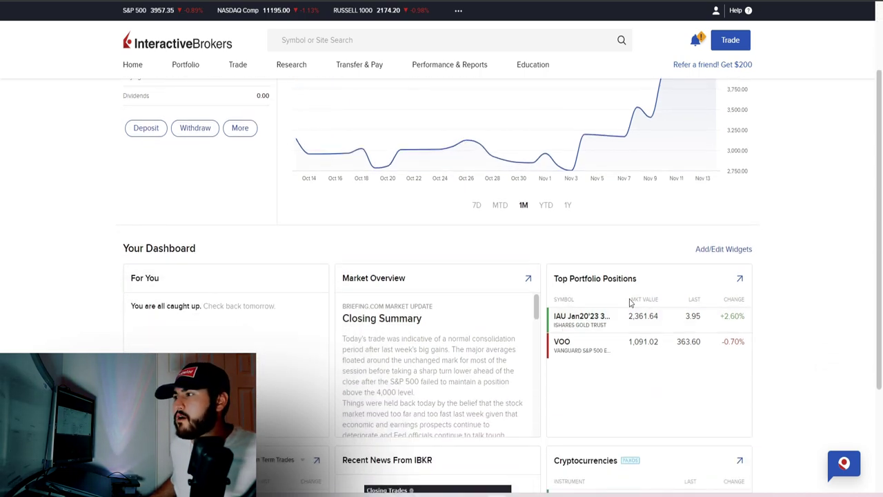
scroll(451, 218, down, 1)
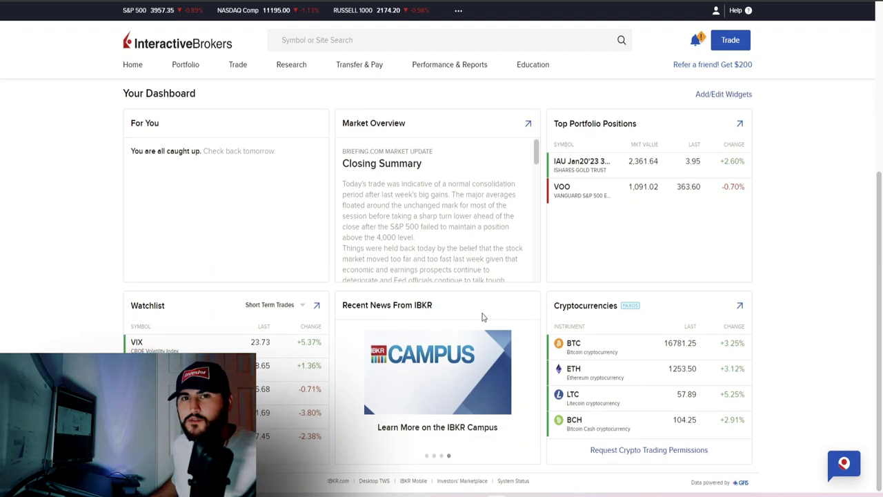
scroll(483, 317, up, 1)
scroll(483, 317, up, 4)
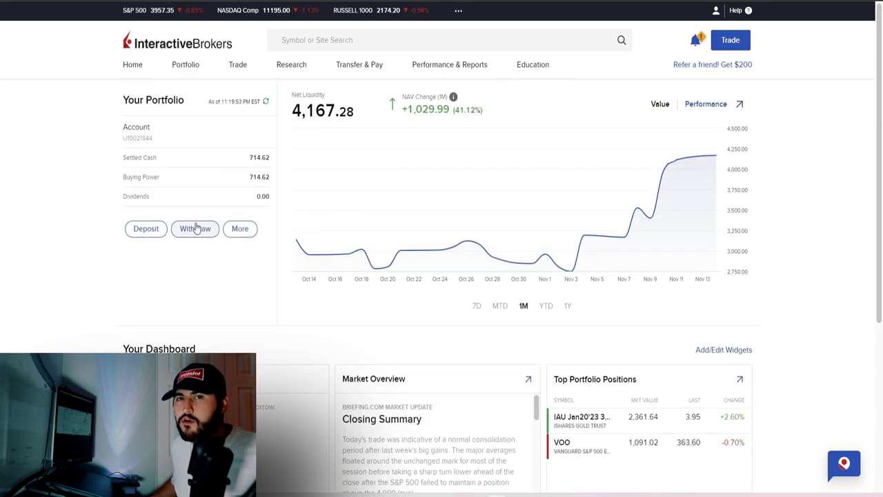
click(706, 106)
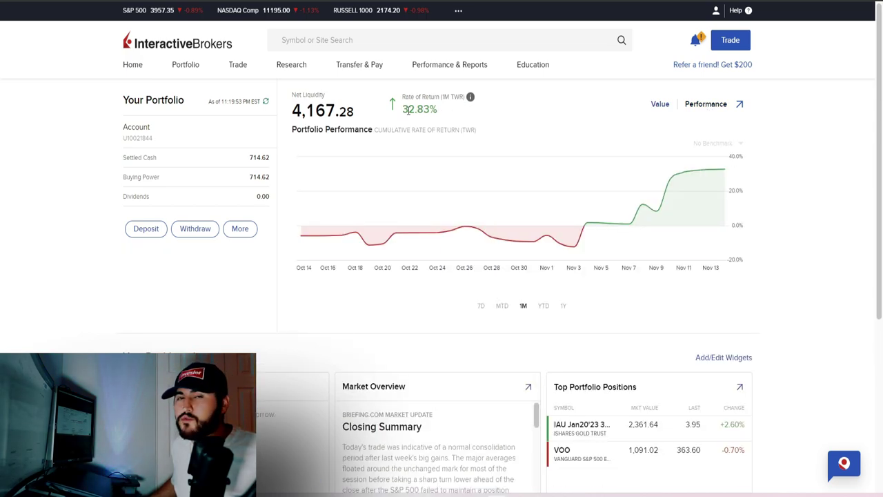
mouse_move(402, 216)
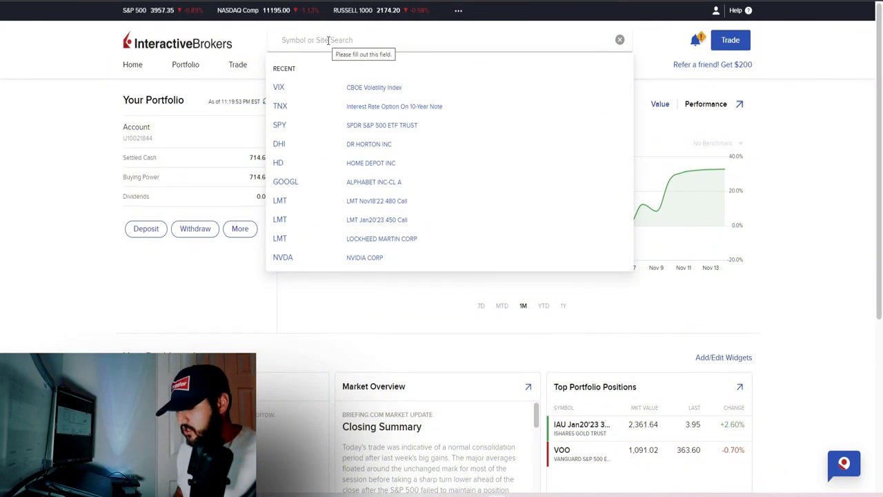
Step: Search for VTI and open the stock quote of the Vanguard Total Stock Mkt ETF listed on ARCA
text(VTI)
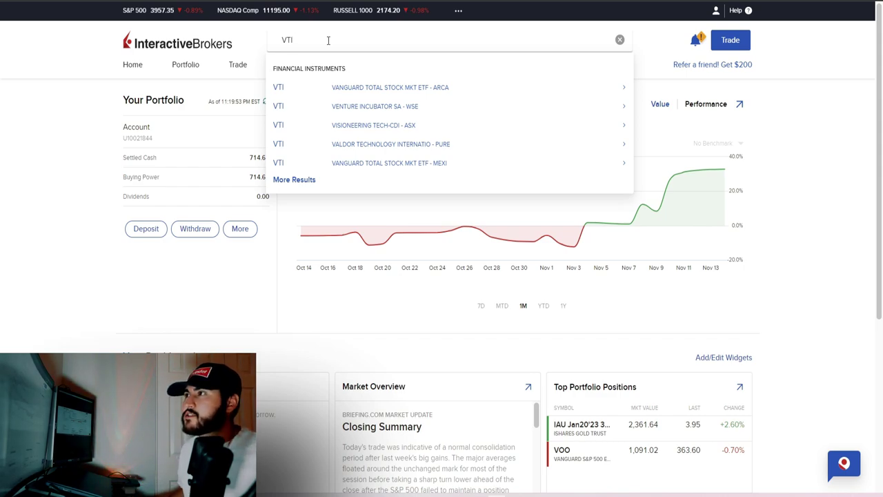
click(445, 95)
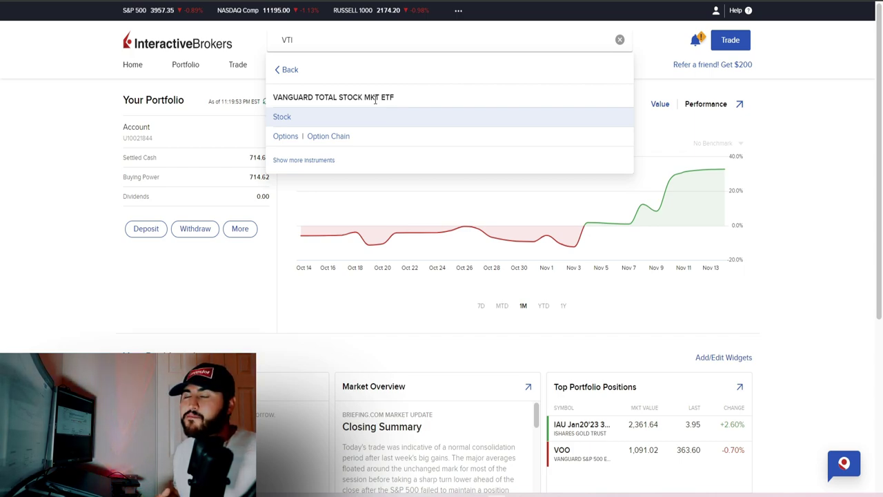
click(281, 117)
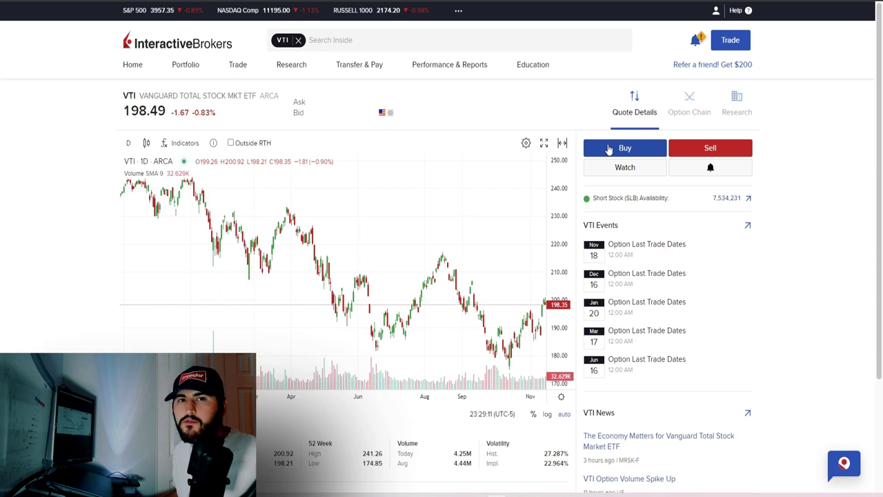
Step: Start a buy order for VTI with a quantity of 1, keeping Limit as the order type
click(608, 149)
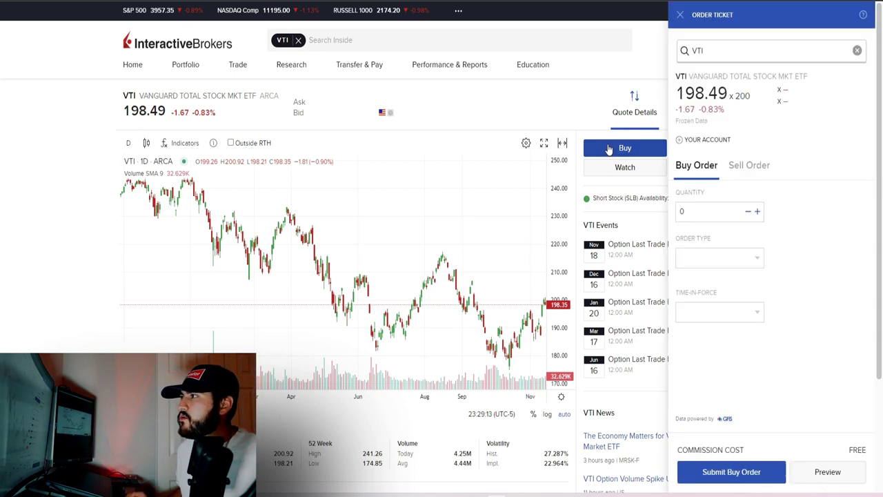
double_click(711, 211)
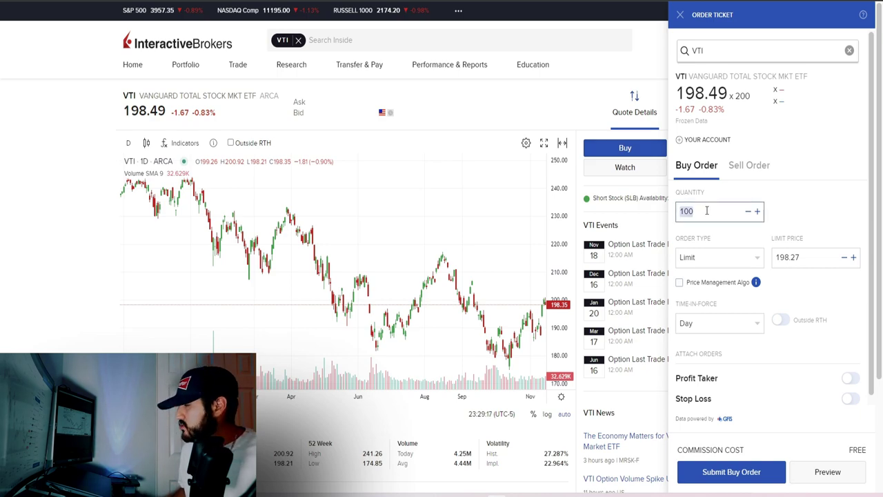
text(1)
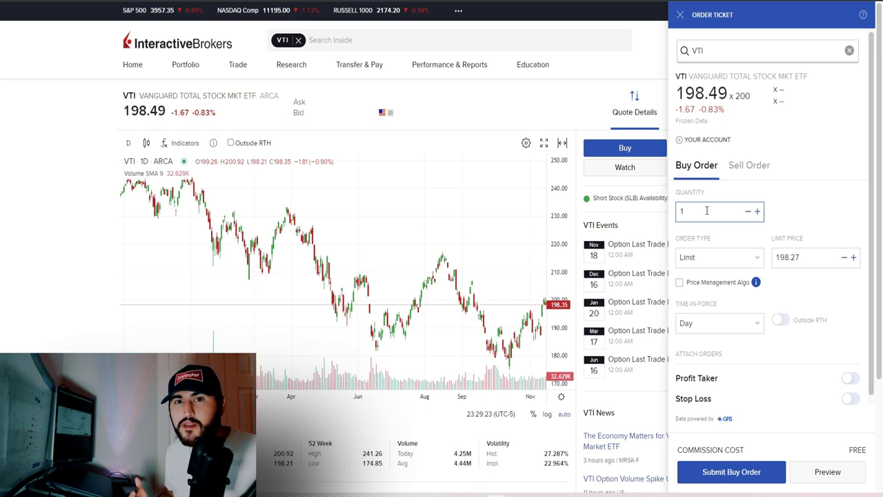
click(723, 265)
click(725, 263)
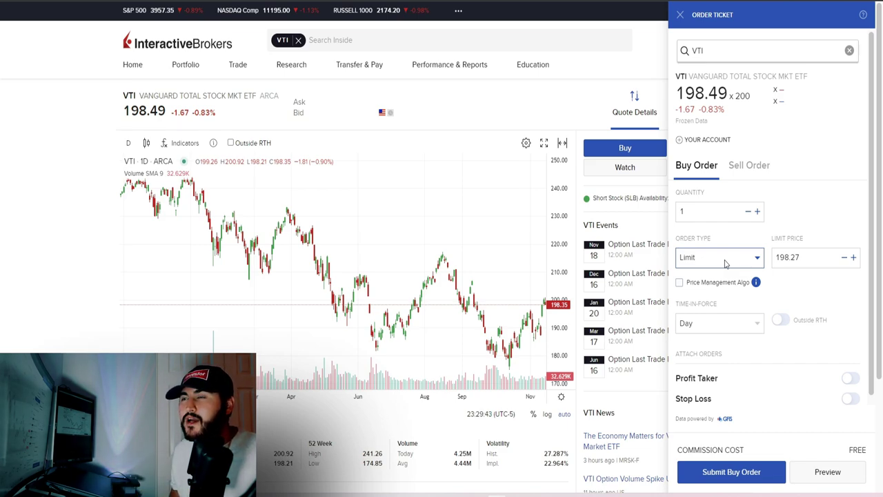
Step: Set the limit price of the VTI buy order to 195.00
click(800, 256)
double_click(800, 257)
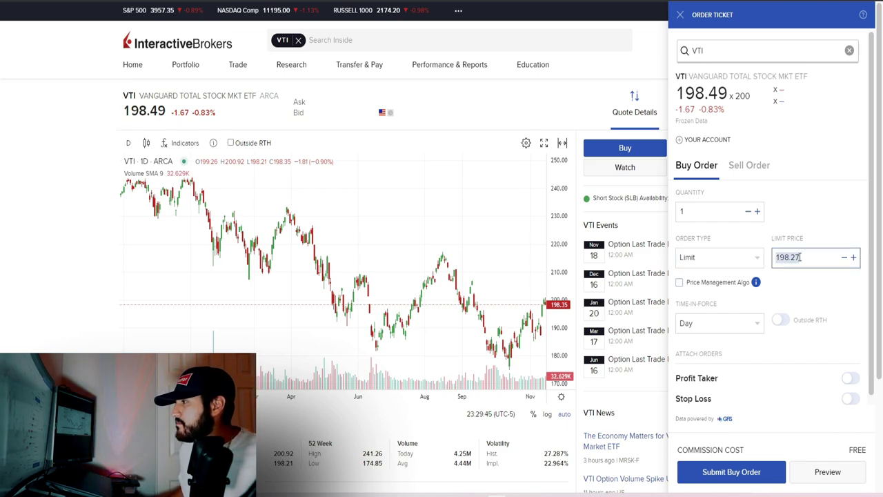
text(195.00)
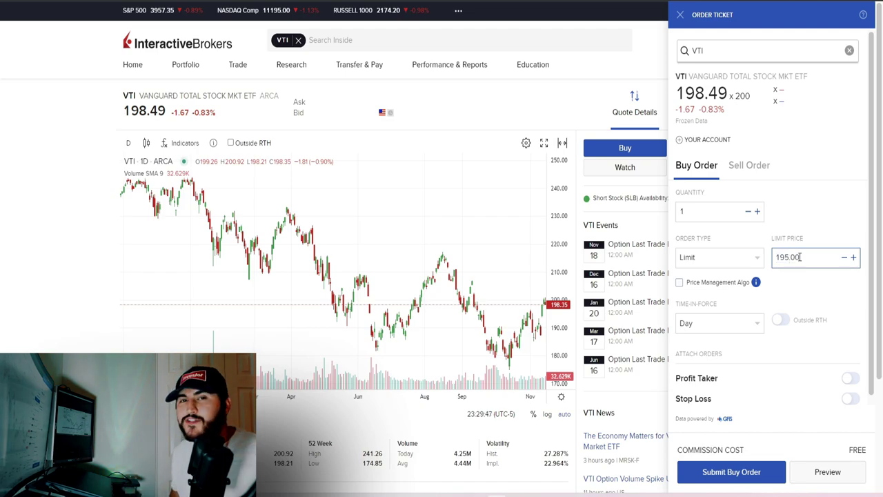
key(Left)
key(Left)
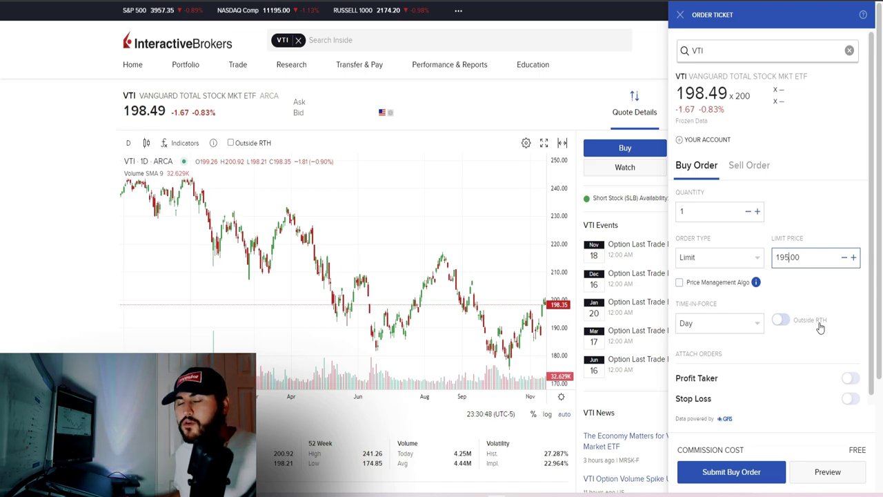
Step: Make the VTI order Good Till Cancel, allow execution outside regular trading hours, and submit it
click(735, 323)
click(735, 340)
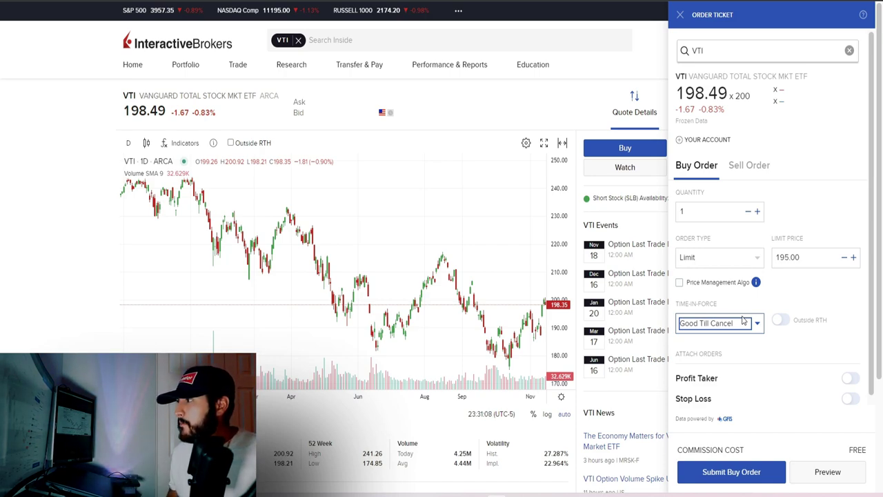
click(780, 320)
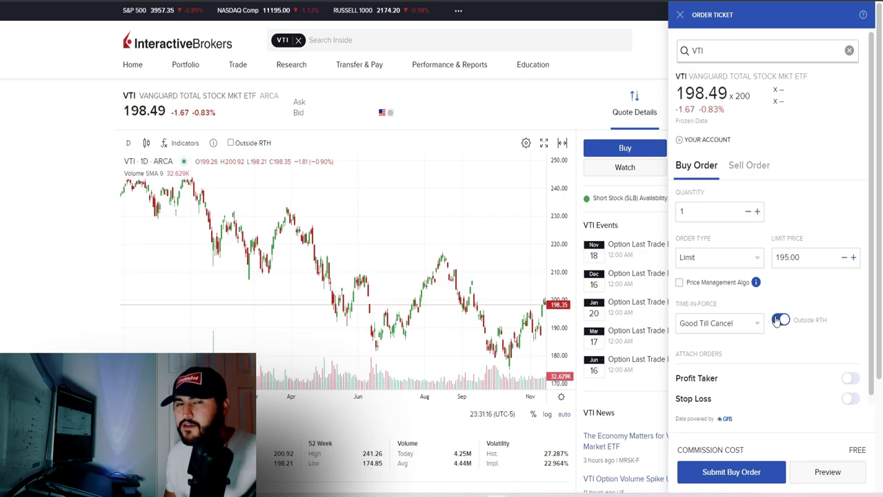
click(726, 469)
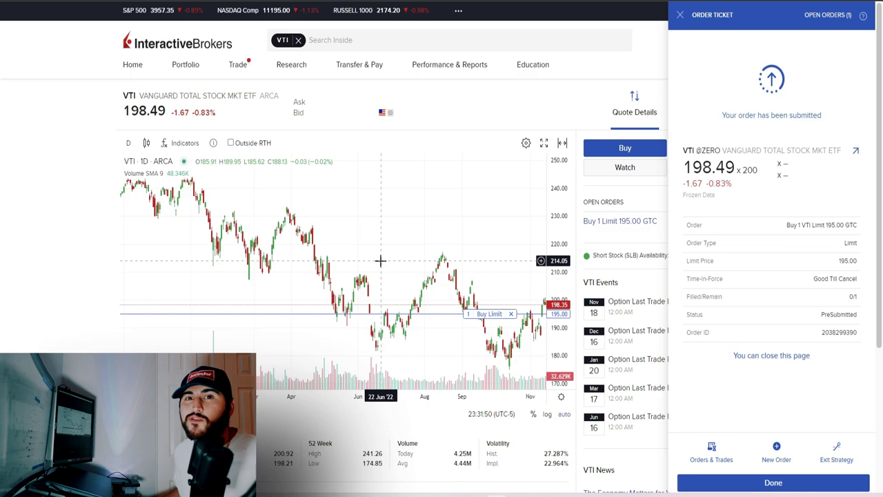
Step: Open the Orders & Trades list and select the pending VTI buy order
click(237, 66)
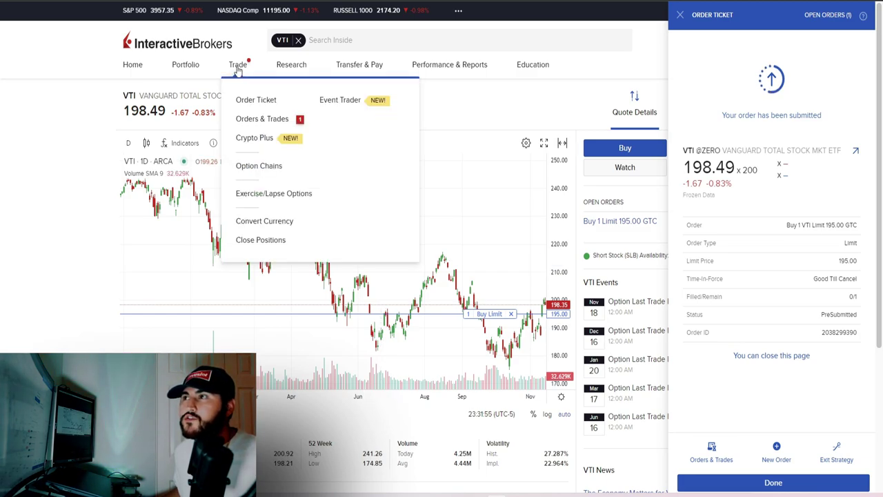
click(262, 119)
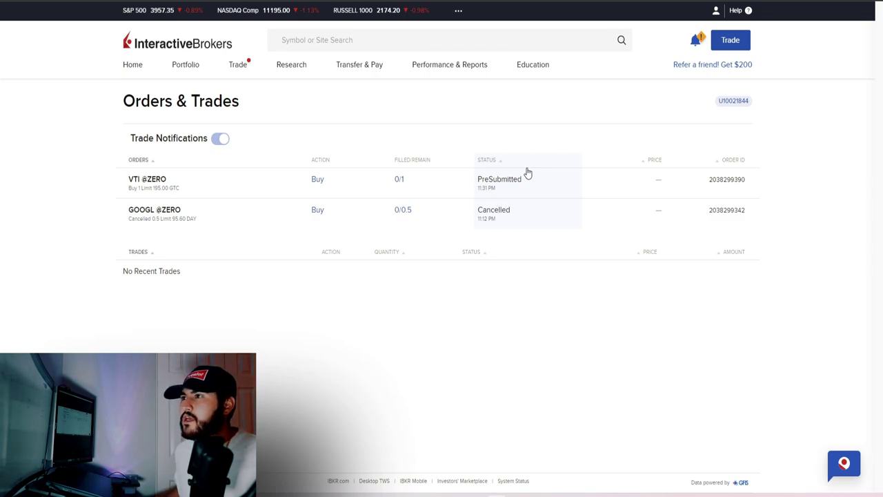
click(268, 185)
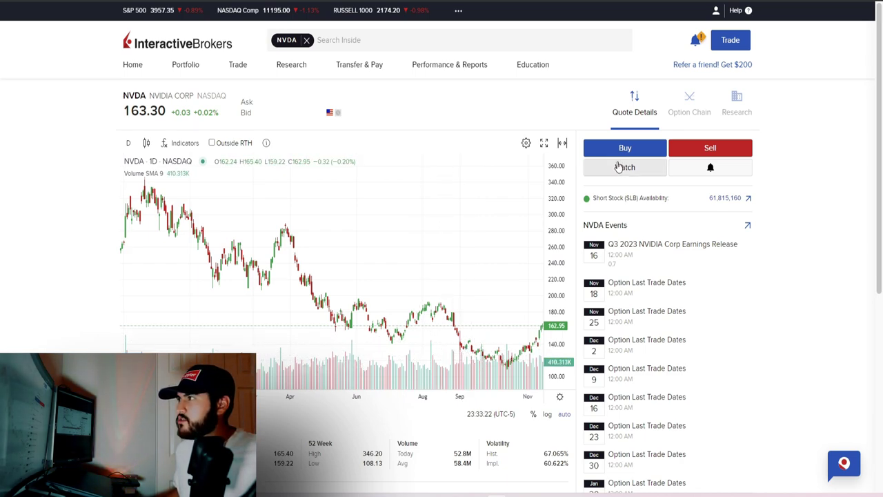
Step: Start a limit buy order for NVDA with a quantity of 1 and a limit price of 140.00
click(623, 149)
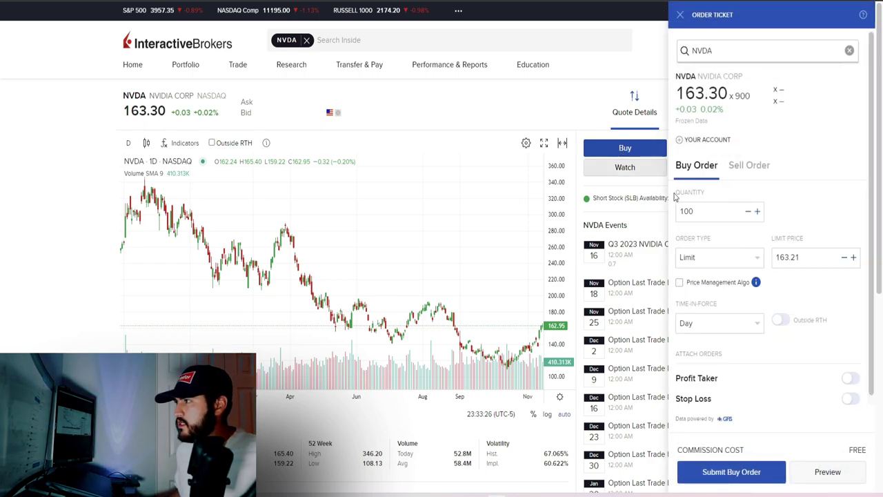
double_click(700, 215)
text(1)
click(812, 258)
double_click(811, 258)
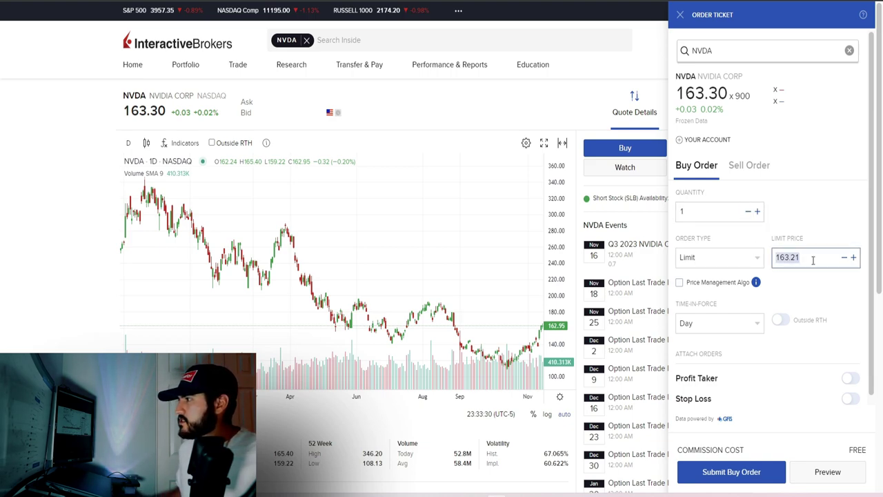
text(140)
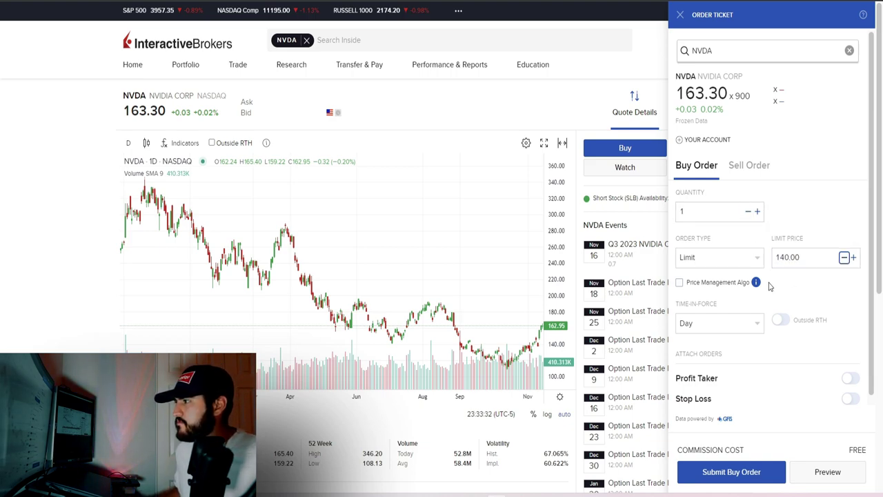
Step: Set the NVDA order's time-in-force to Good Till Cancel and allow execution outside regular trading hours
click(725, 323)
click(714, 342)
click(781, 322)
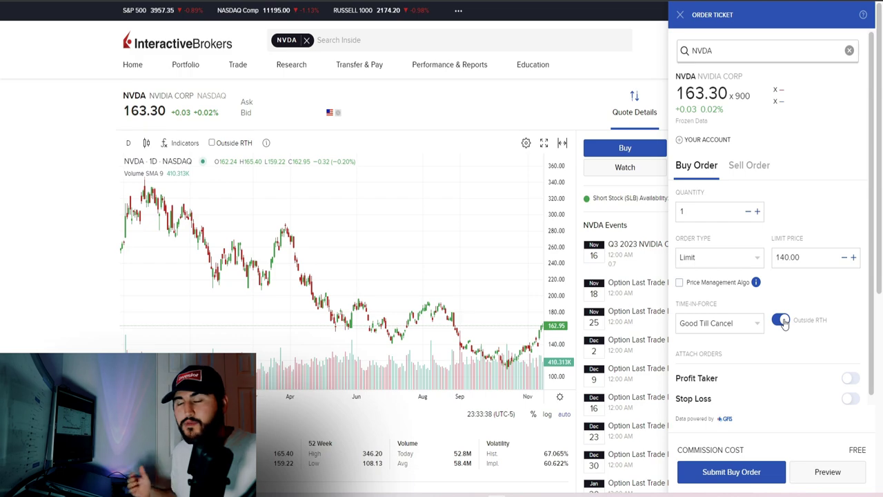
Step: Attach a Profit Taker to the NVDA order with a limit price of 190.00
click(849, 378)
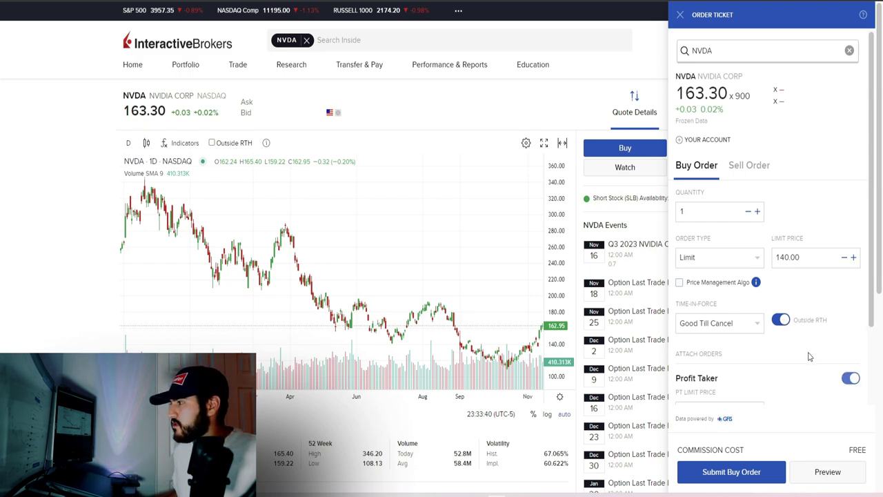
scroll(848, 276, down, 1)
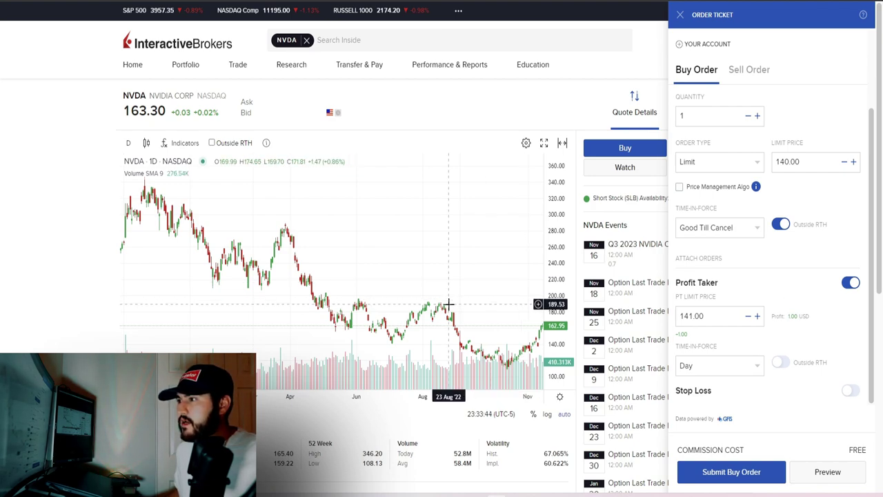
click(708, 314)
double_click(709, 314)
text(190)
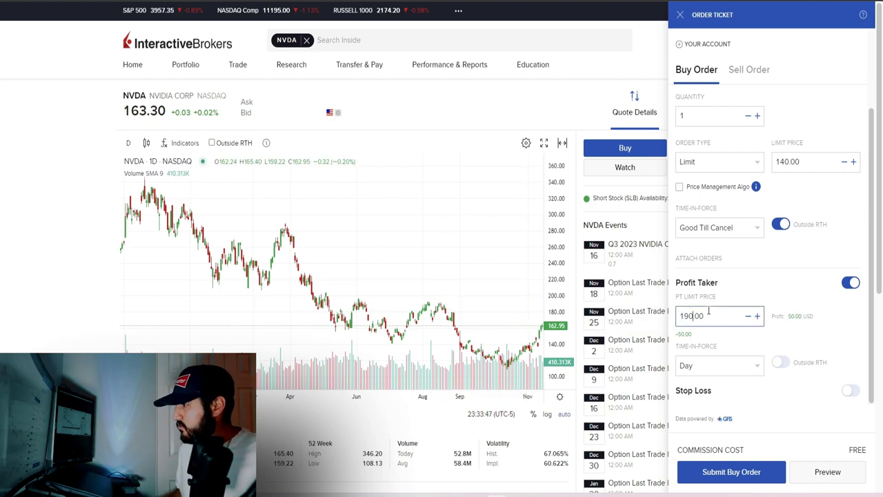
Step: Allow the Profit Taker to execute outside regular trading hours and set its time-in-force to Good Till Cancel
click(776, 366)
scroll(754, 341, down, 2)
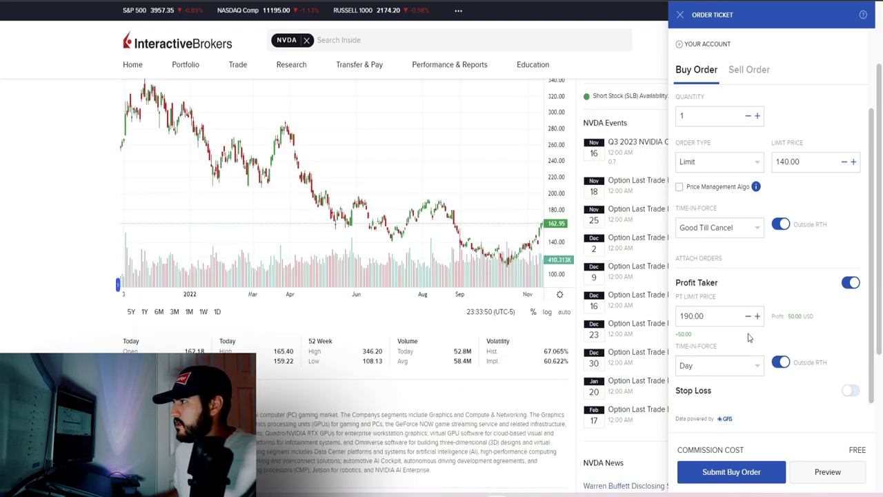
click(749, 372)
click(752, 371)
click(754, 370)
click(724, 383)
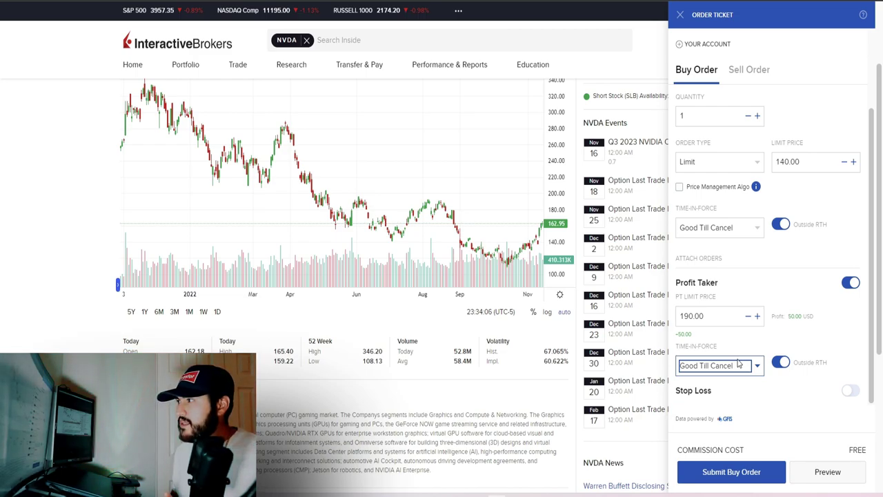
Step: Attach a Stop Loss to the NVDA order with a stop price of 120.00 and choose its time-in-force
click(850, 390)
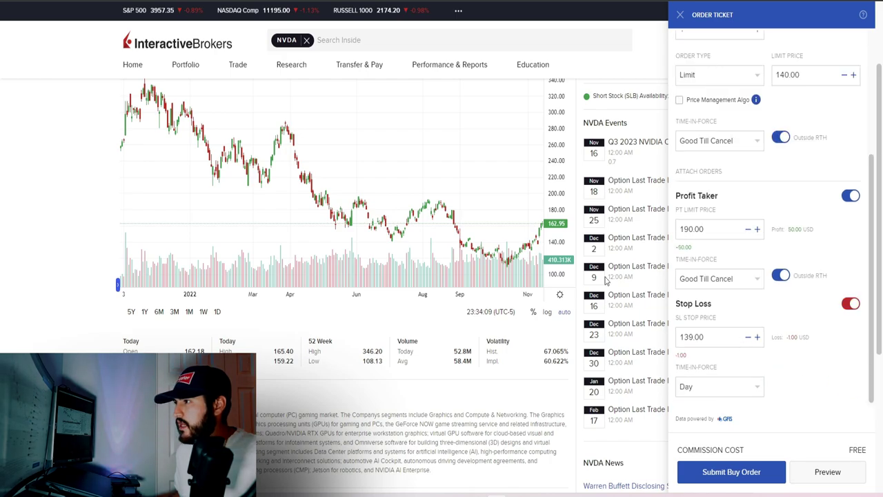
double_click(708, 339)
text(120)
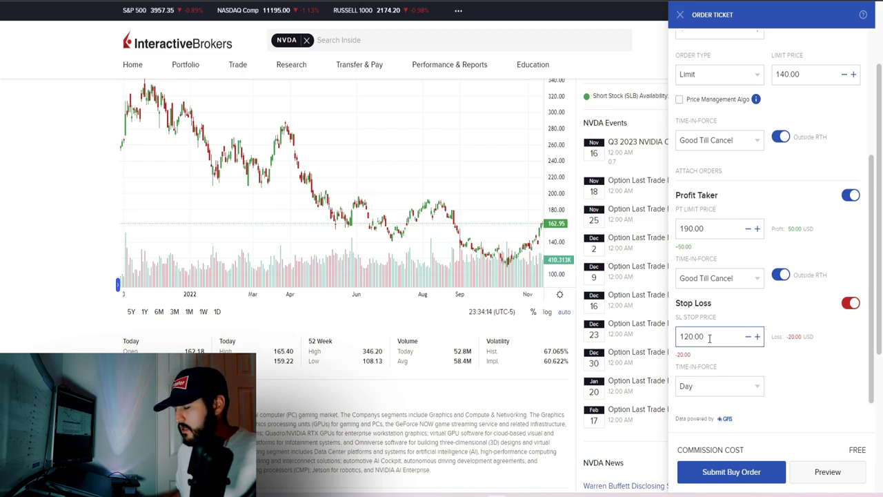
click(723, 392)
click(722, 410)
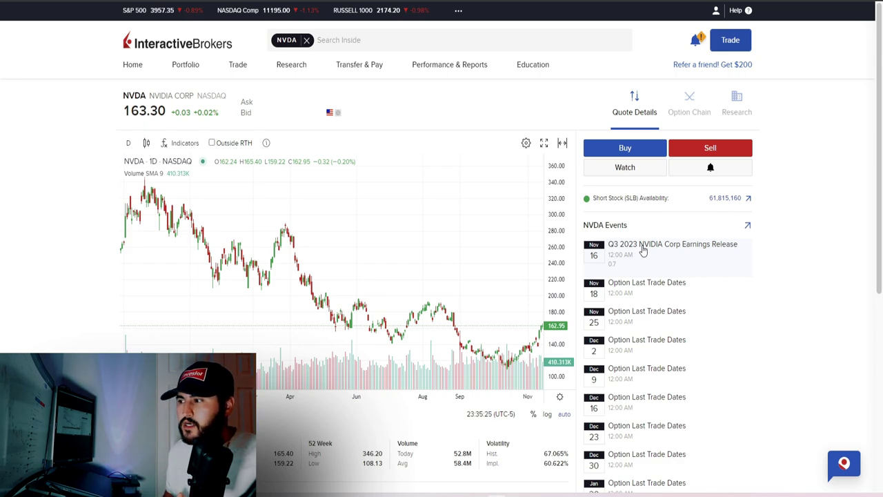
Step: Try the Line style on the NVDA price chart and switch the chart to Area
click(147, 143)
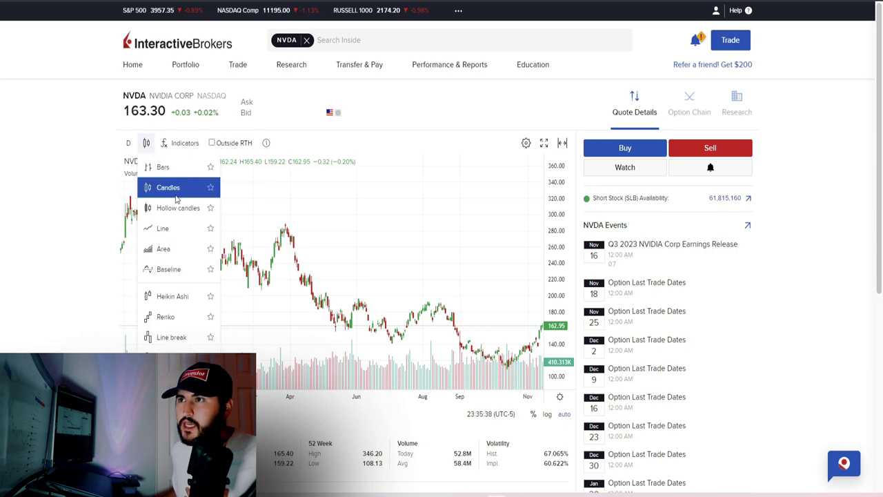
click(181, 229)
click(148, 145)
click(181, 249)
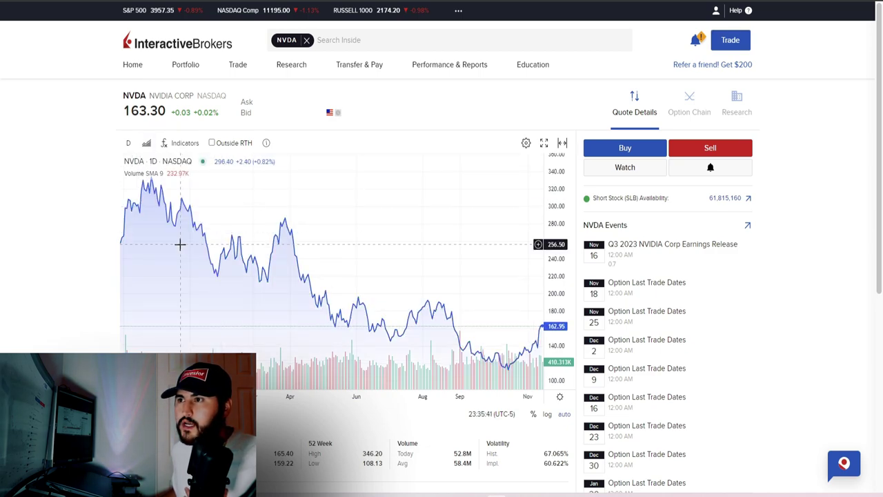
Step: Switch the NVDA price chart to Candles and select the 1 day interval
click(147, 146)
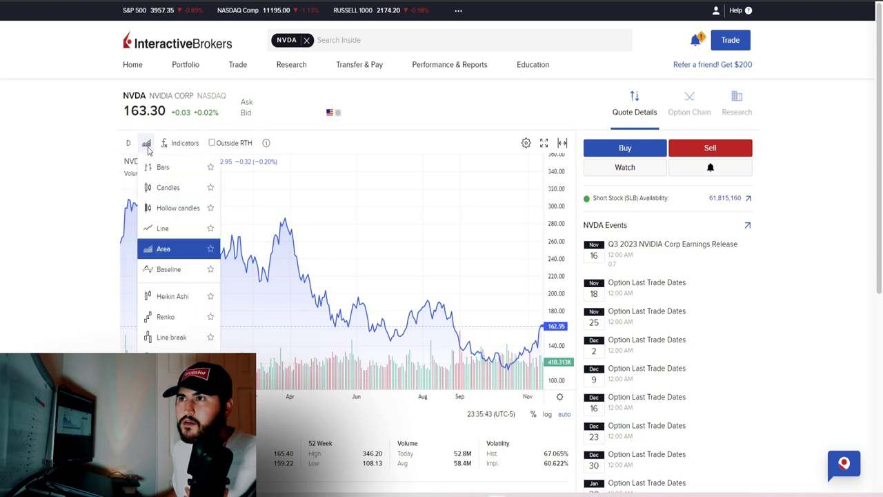
click(172, 188)
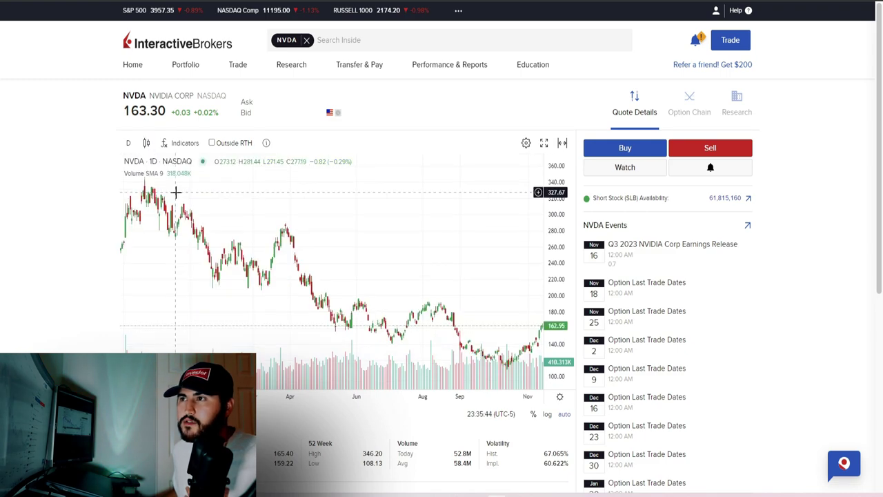
click(128, 143)
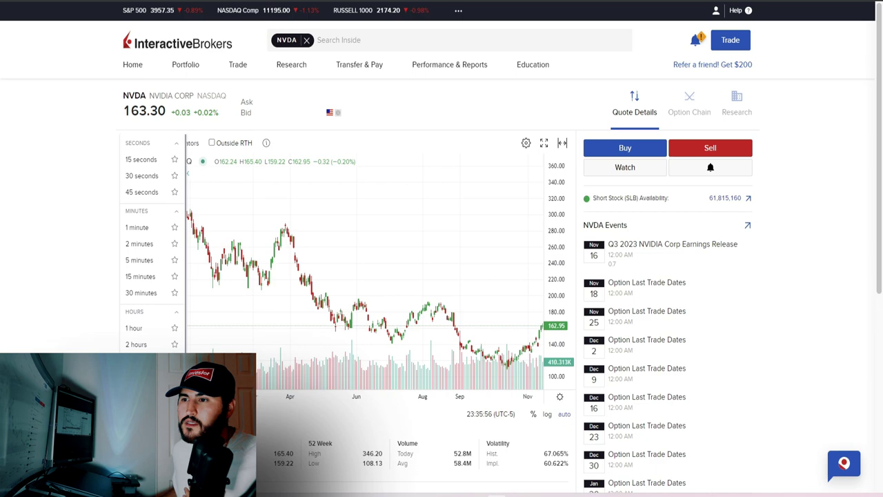
scroll(138, 297, down, 2)
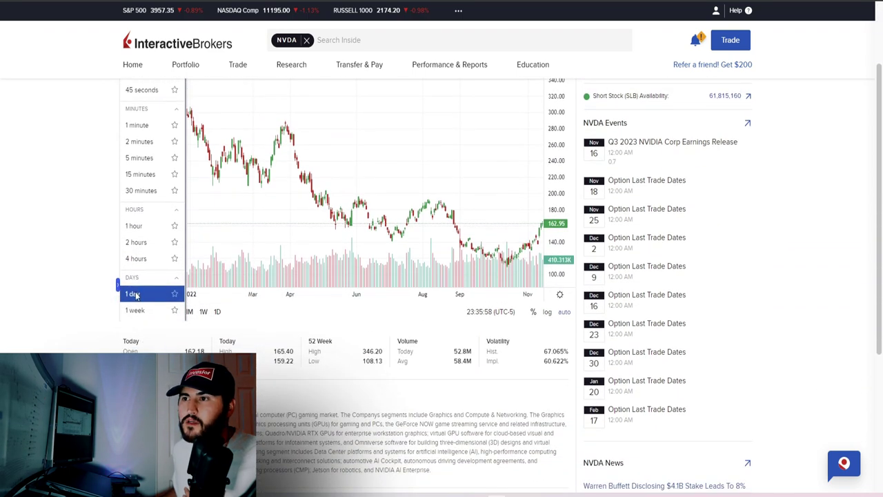
click(136, 292)
Step: Examine NVDA's daily candles over a longer date range and closer up around the most recent months
scroll(205, 213, down, 3)
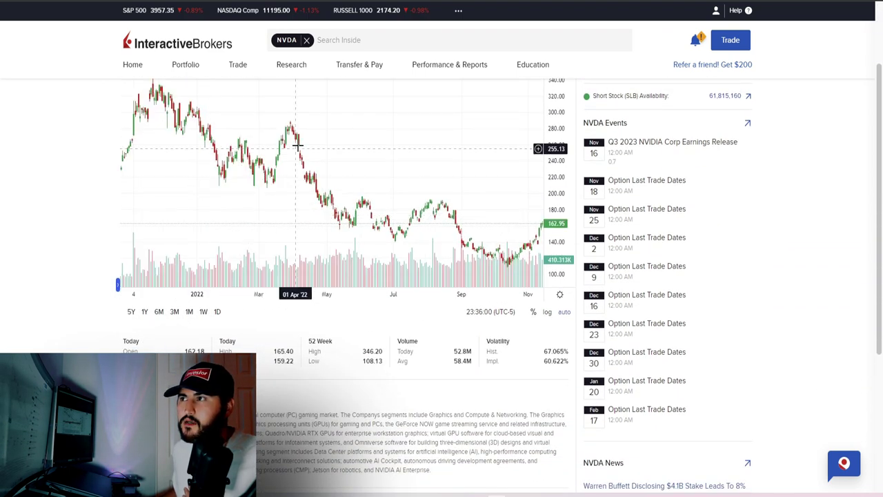
scroll(342, 148, down, 2)
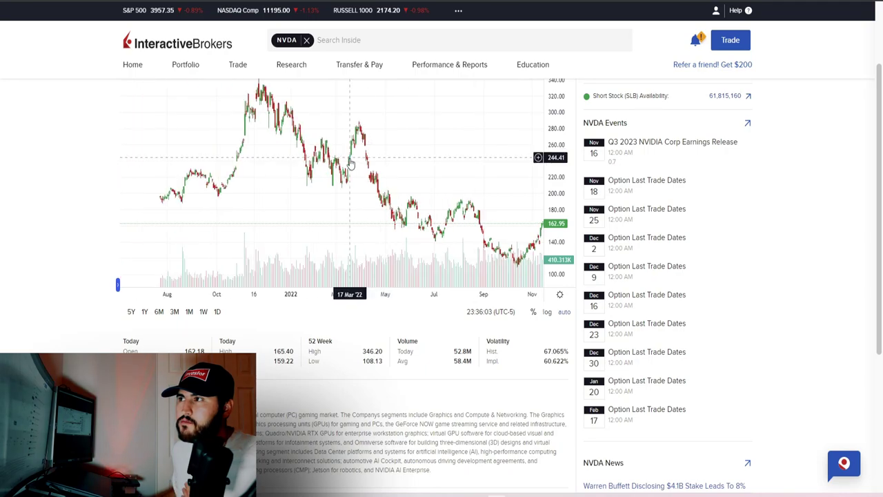
scroll(354, 162, down, 1)
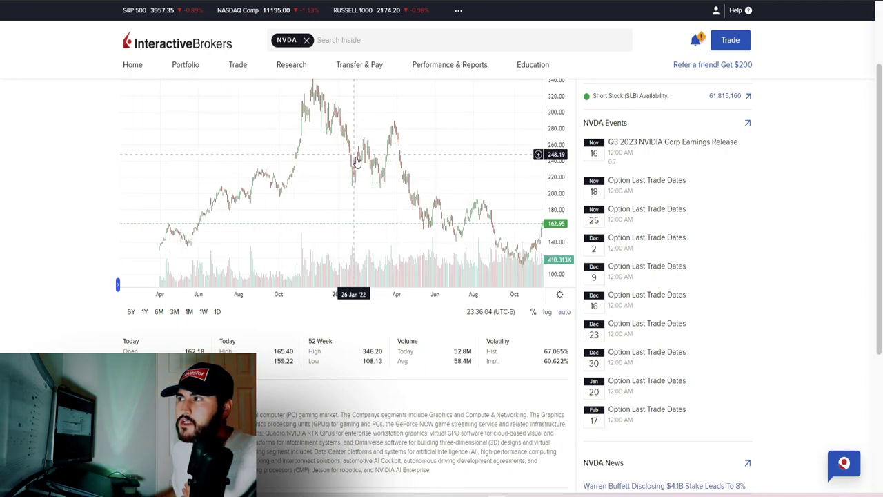
drag(357, 161, 326, 167)
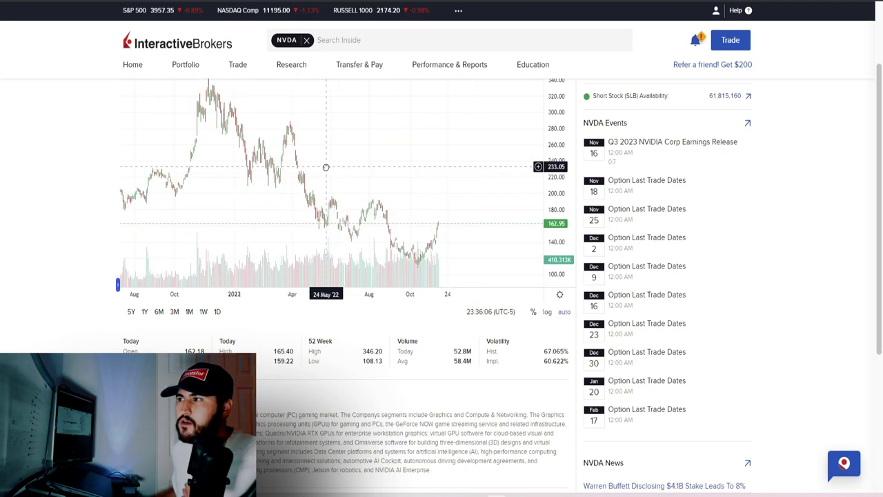
scroll(345, 186, up, 2)
scroll(399, 176, up, 1)
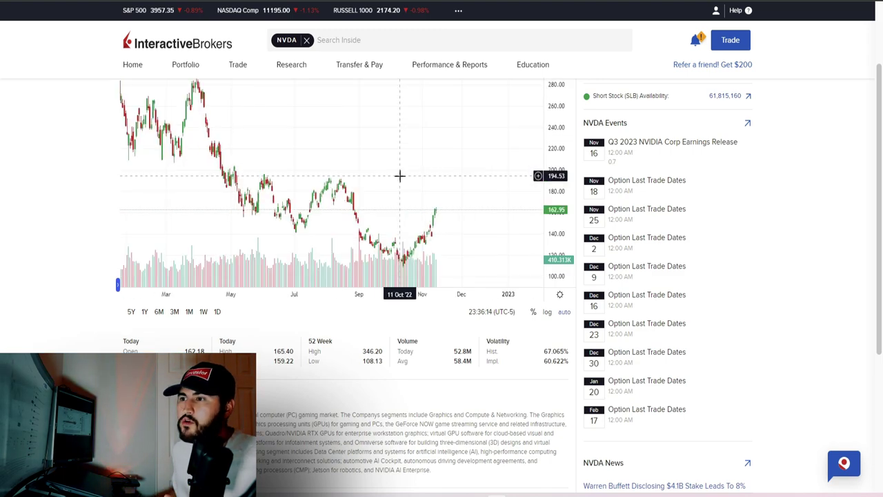
scroll(351, 162, up, 1)
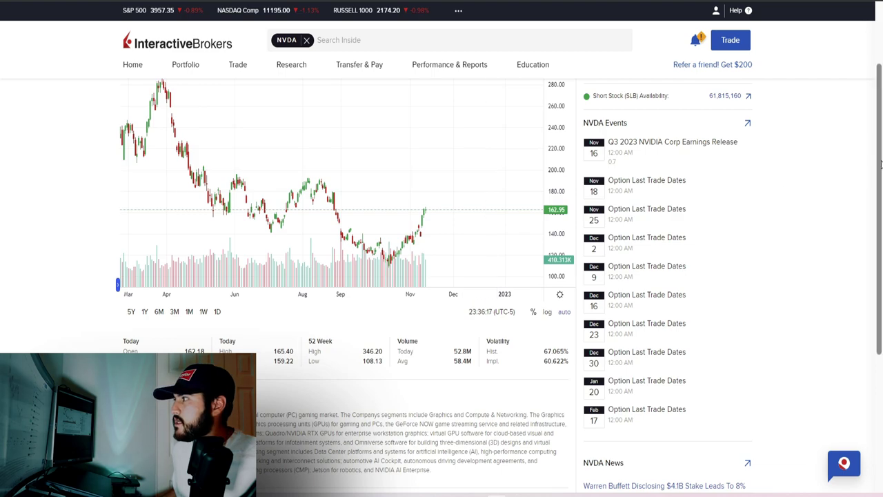
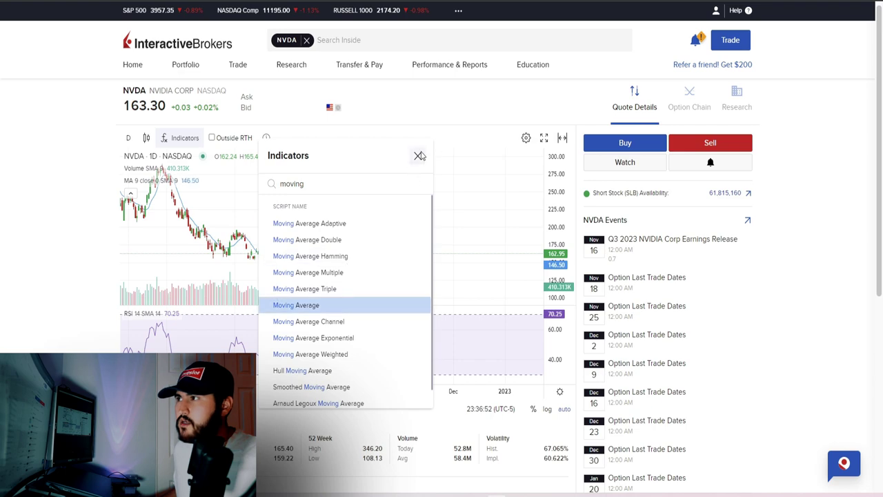
Step: Close the indicator list and set the moving average's length and smoothing length to 200
click(418, 155)
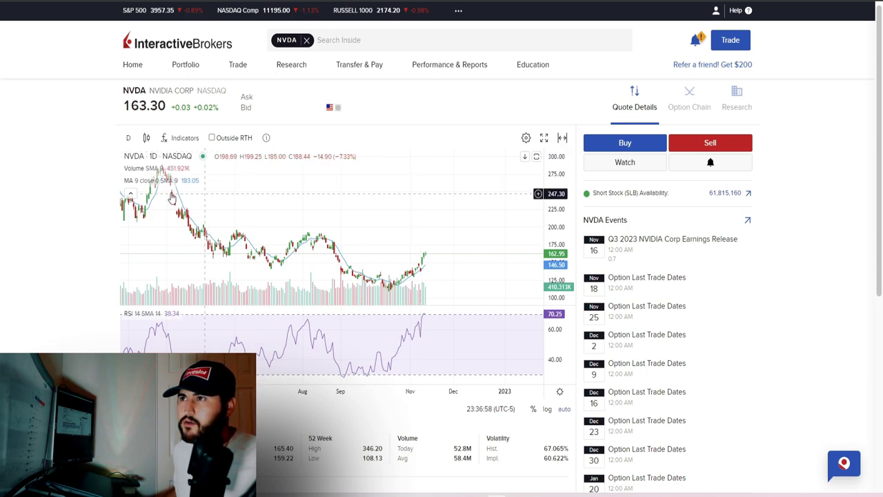
mouse_move(199, 185)
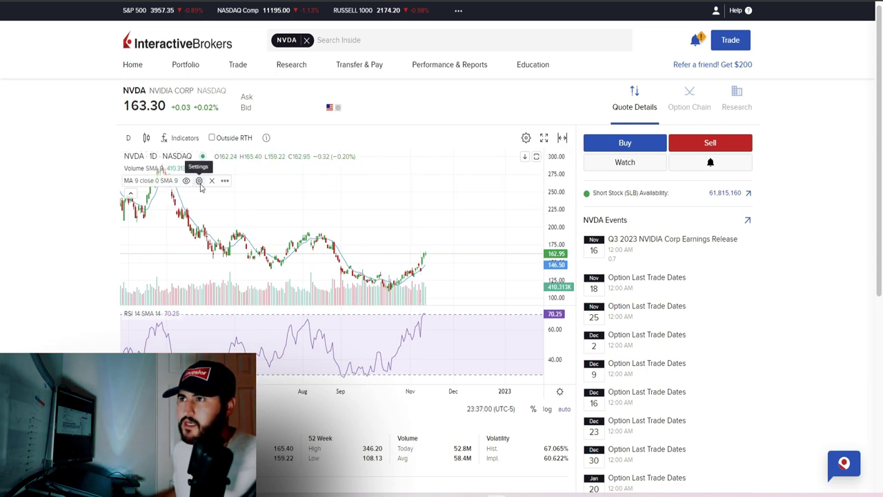
click(199, 181)
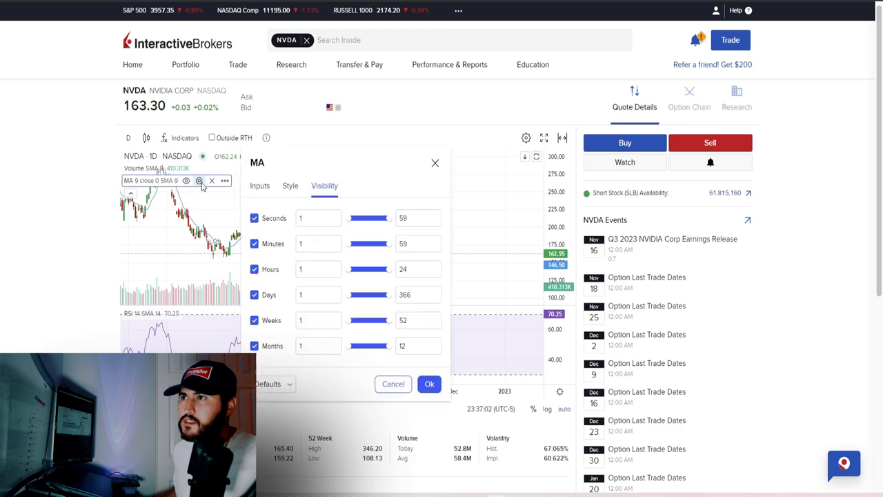
click(266, 188)
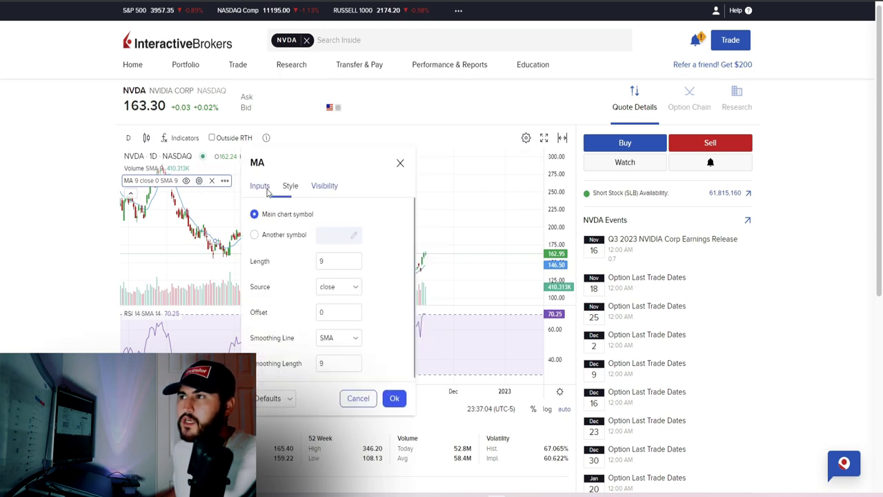
click(335, 260)
drag(335, 260, 301, 259)
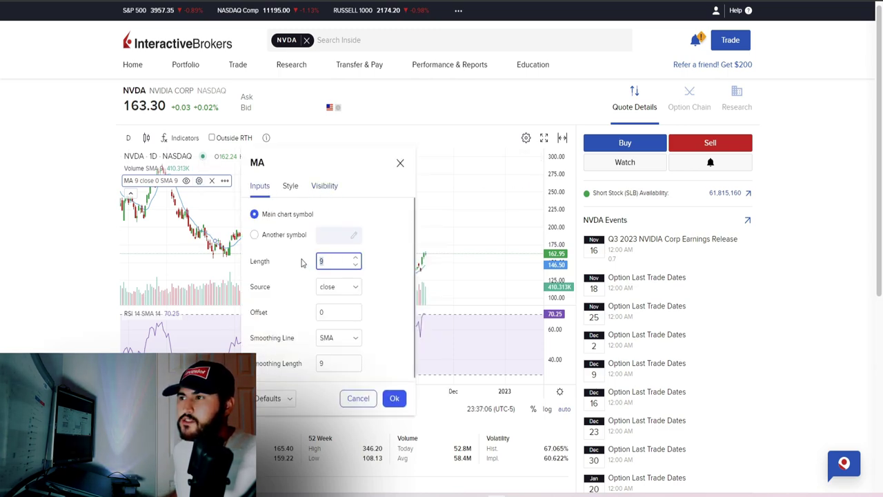
text(200)
click(330, 363)
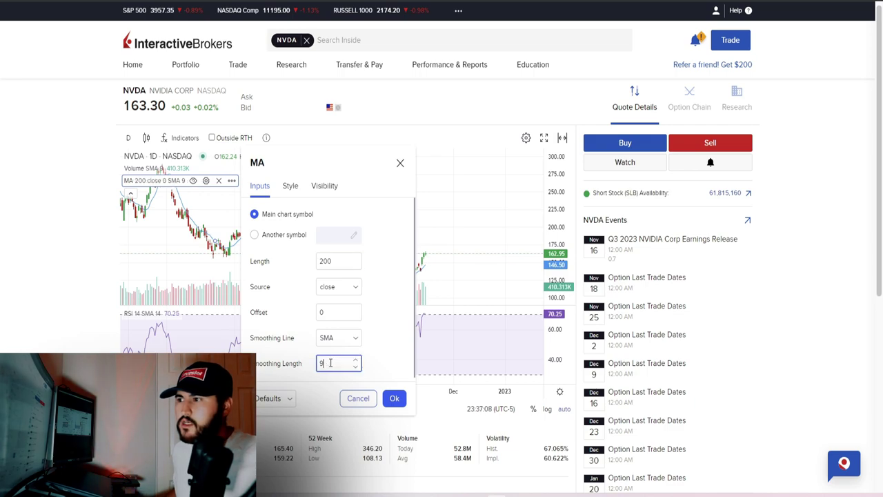
key(BackSpace)
text(200)
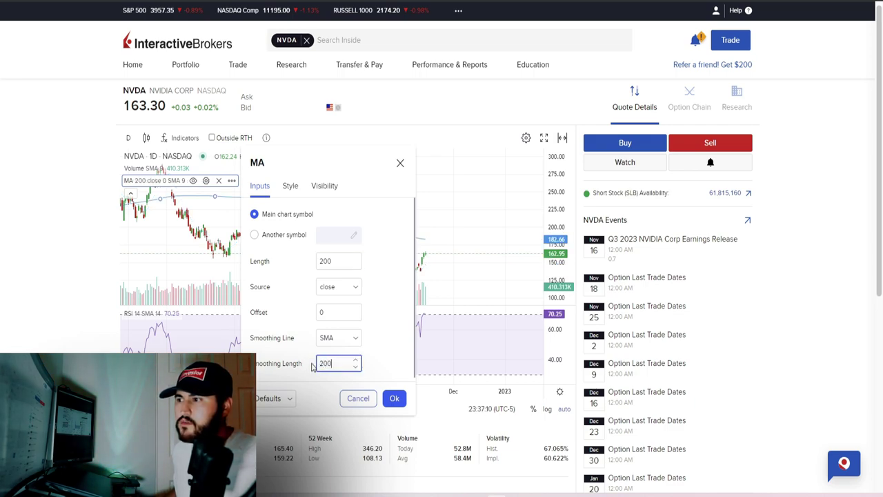
click(396, 399)
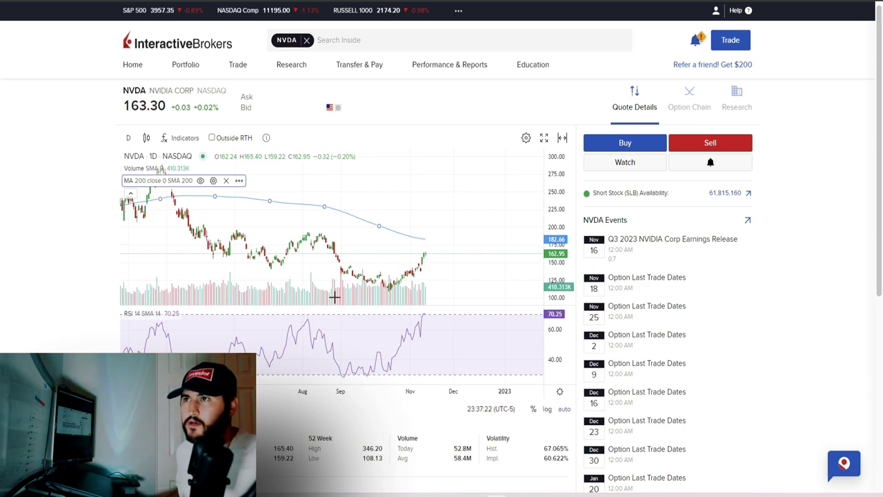
Step: Try the 4-hour interval on the NVDA chart and switch the chart to 1 week
click(129, 138)
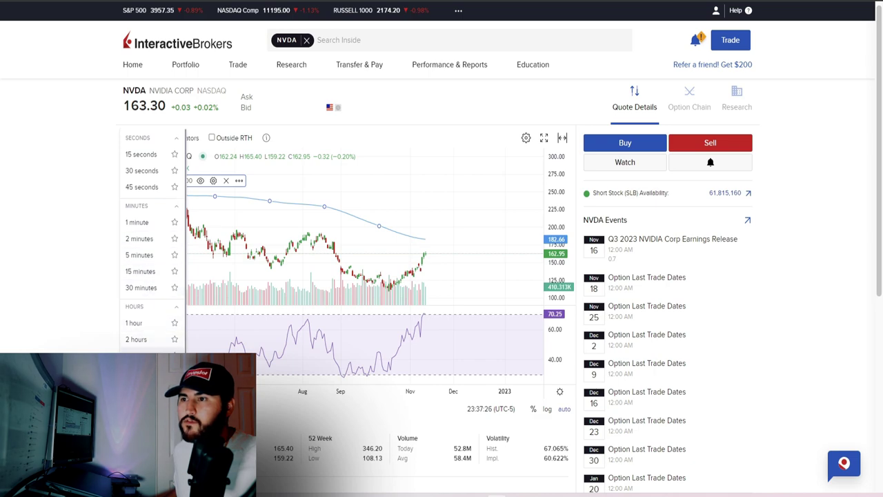
click(138, 355)
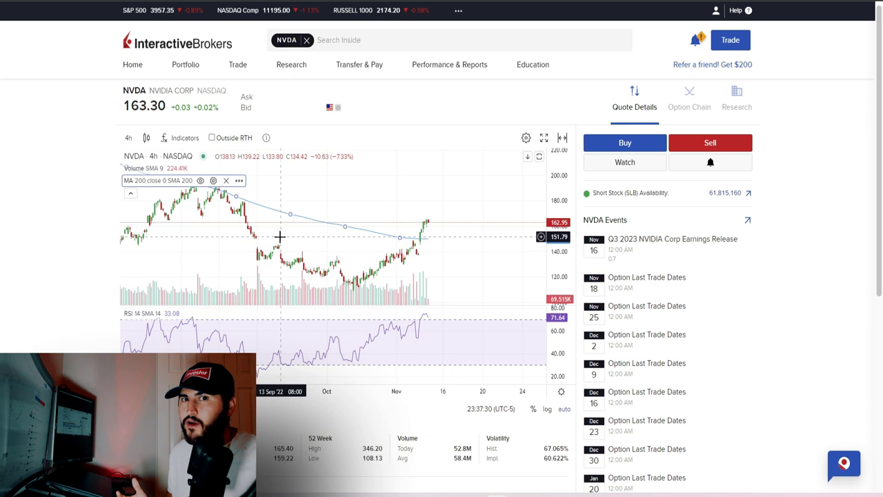
click(129, 138)
click(142, 340)
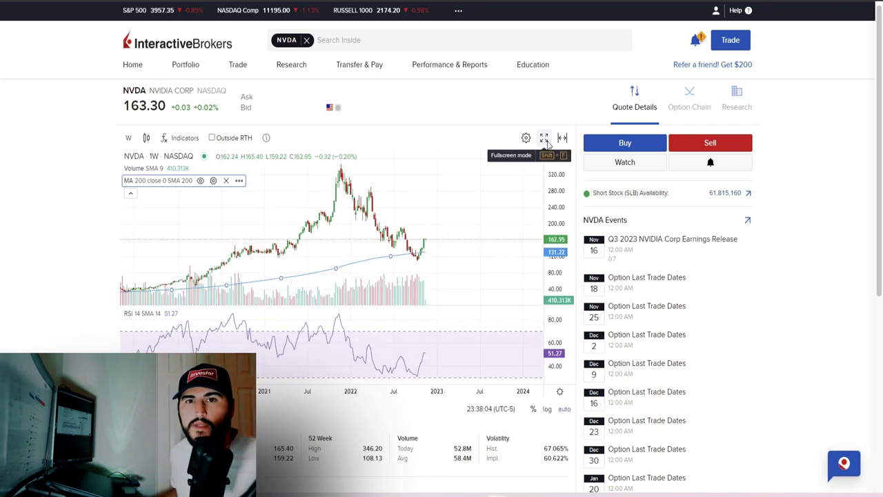
Step: View the weekly NVDA chart in full screen and return to the normal page view
click(546, 140)
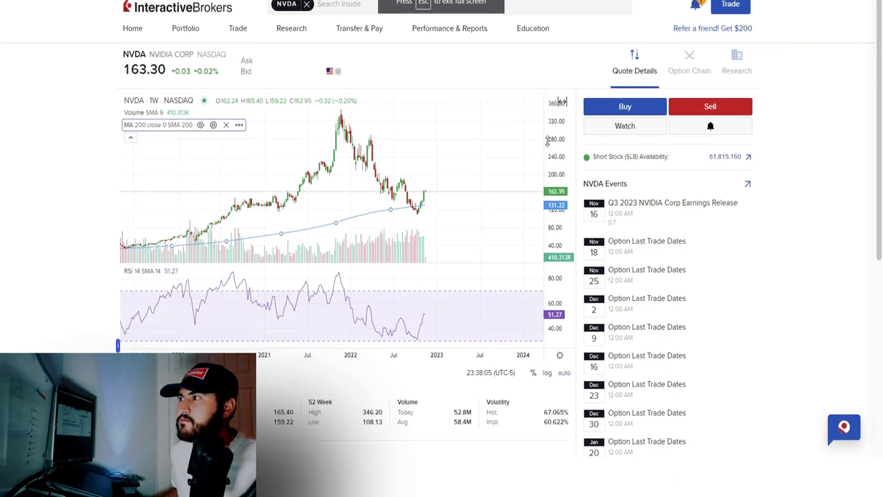
key(Escape)
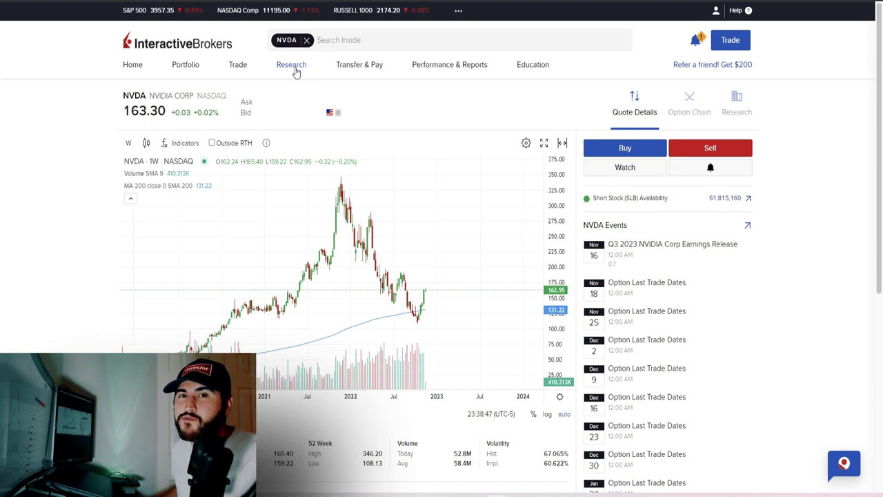
Step: Replace the NVDA symbol in the search with TSLA and open the Tesla Inc stock quote
click(308, 40)
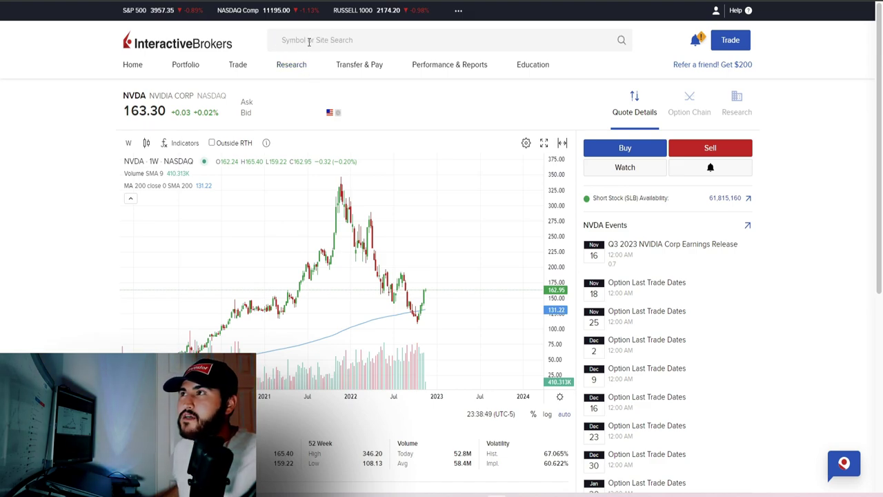
click(309, 40)
text(T)
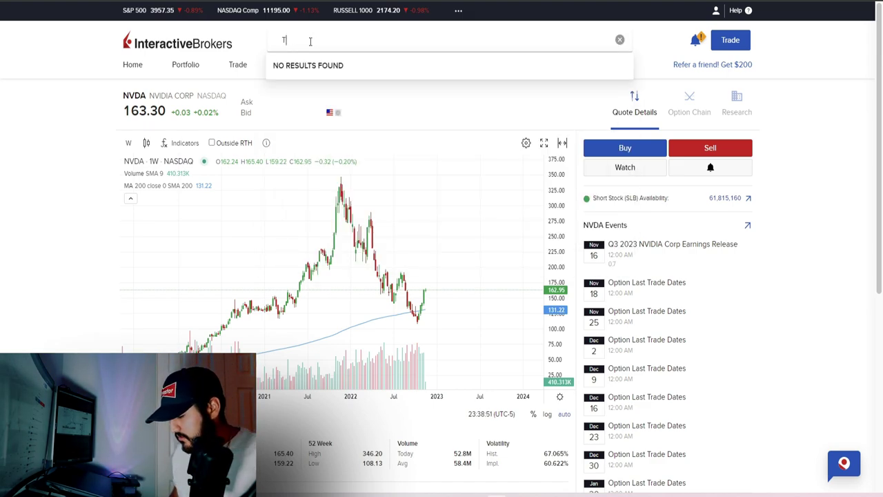
text(SLA)
click(367, 101)
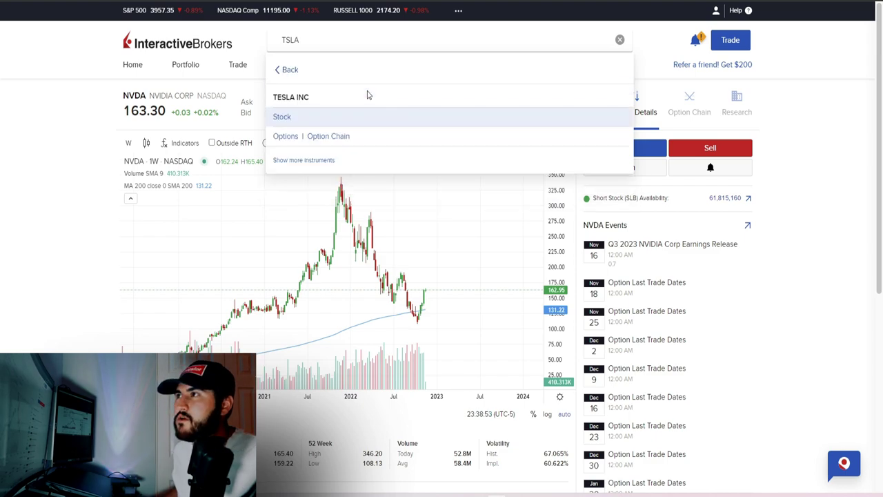
click(283, 118)
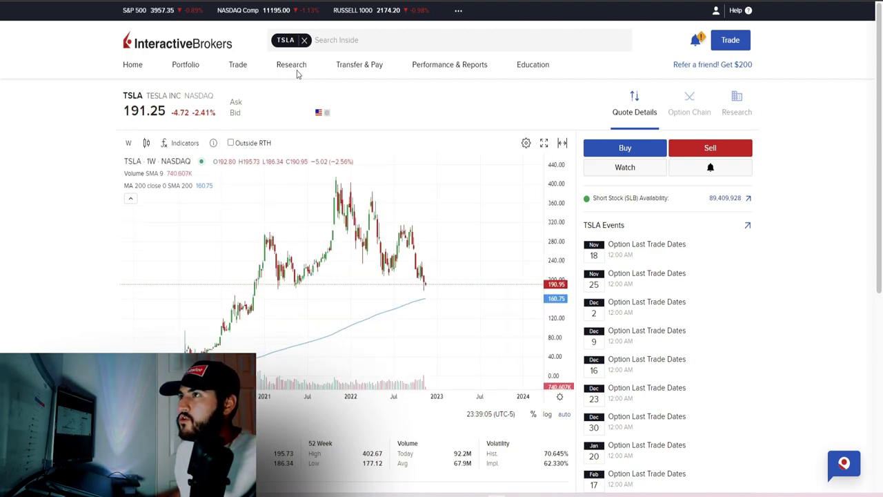
Step: Review Tesla's research overview, including financials, analyst ratings, news and competitors, and open the detailed Key Ratios
click(748, 99)
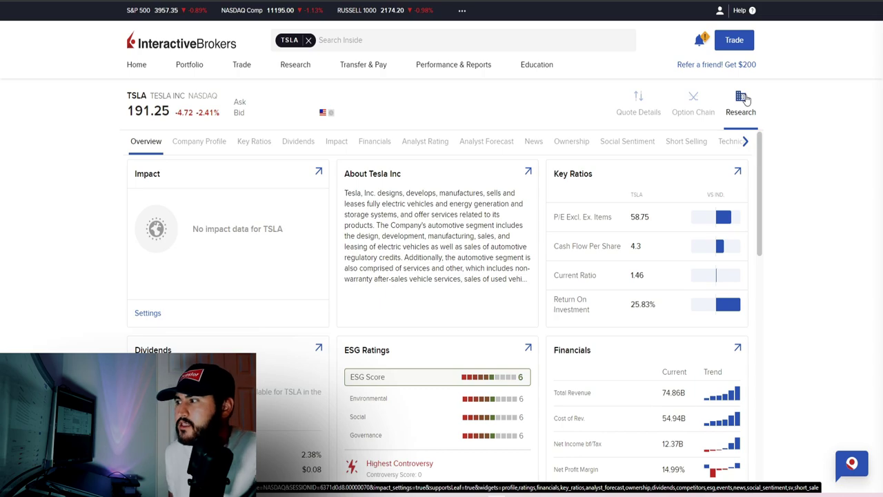
scroll(659, 301, down, 3)
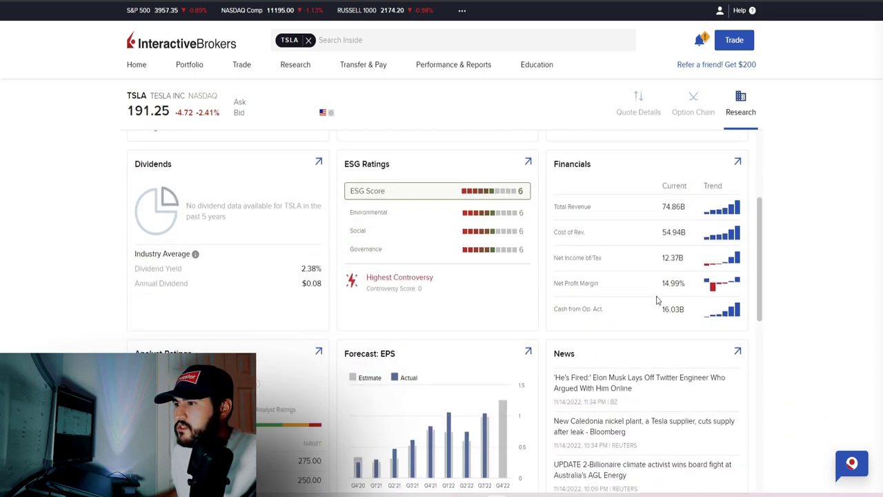
scroll(657, 301, down, 2)
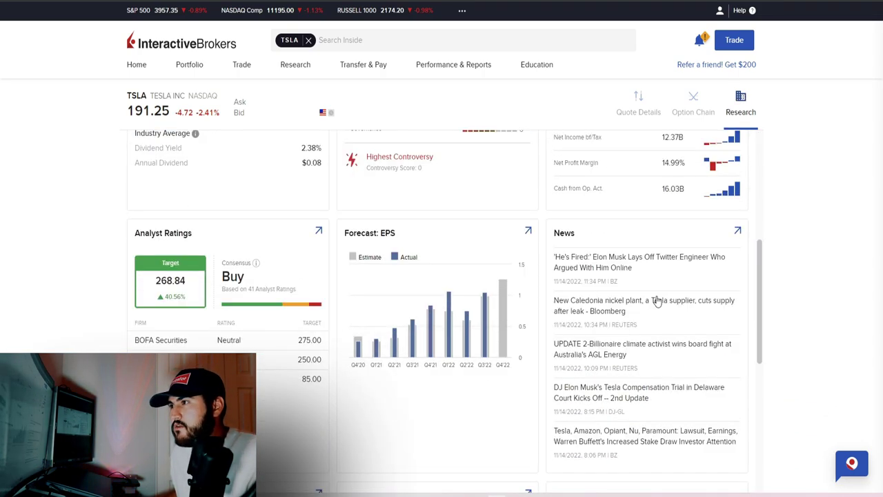
scroll(657, 301, down, 3)
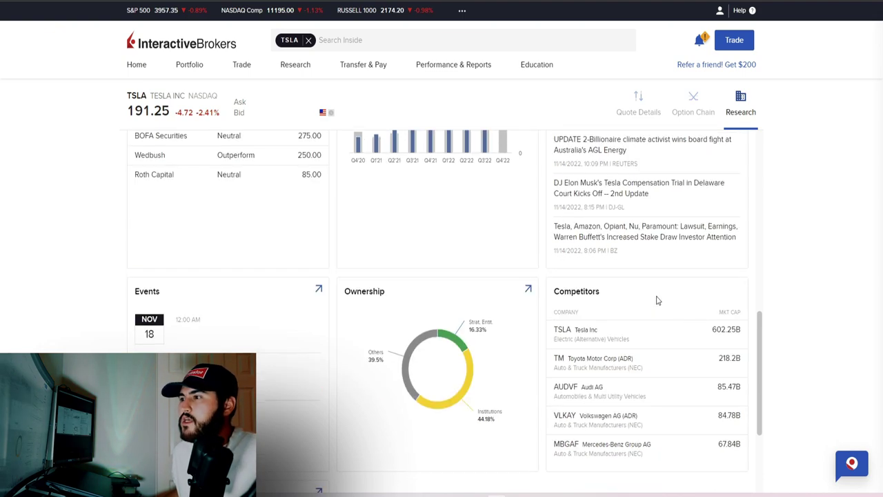
scroll(657, 300, down, 3)
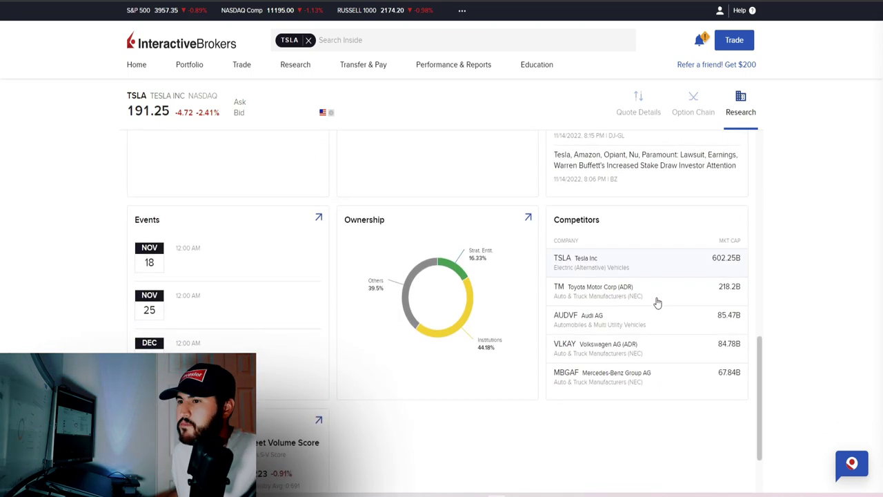
scroll(431, 261, up, 10)
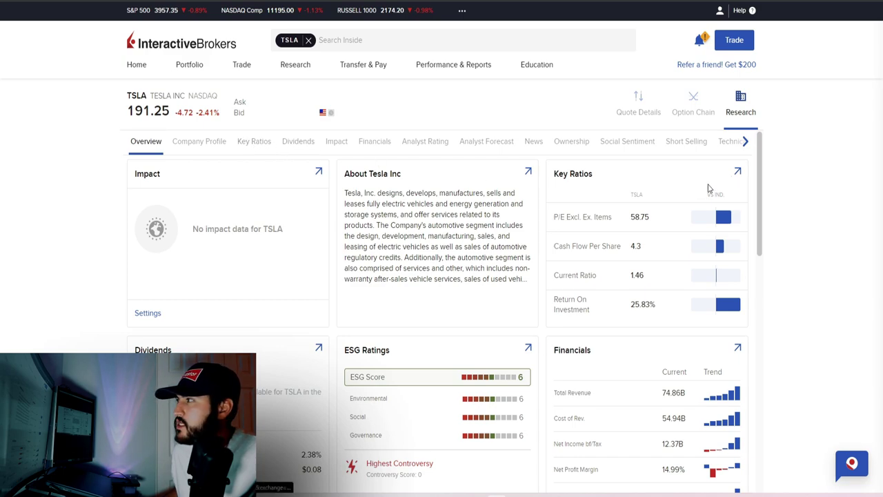
click(737, 172)
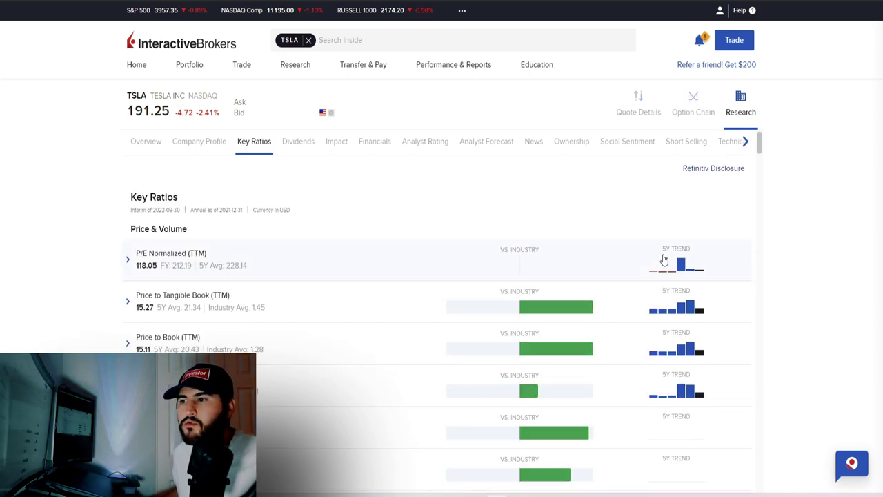
Step: Review Tesla's key ratios against the industry and expand the P/E Normalized (TTM) ratio to see its industry comparison
scroll(562, 242, down, 3)
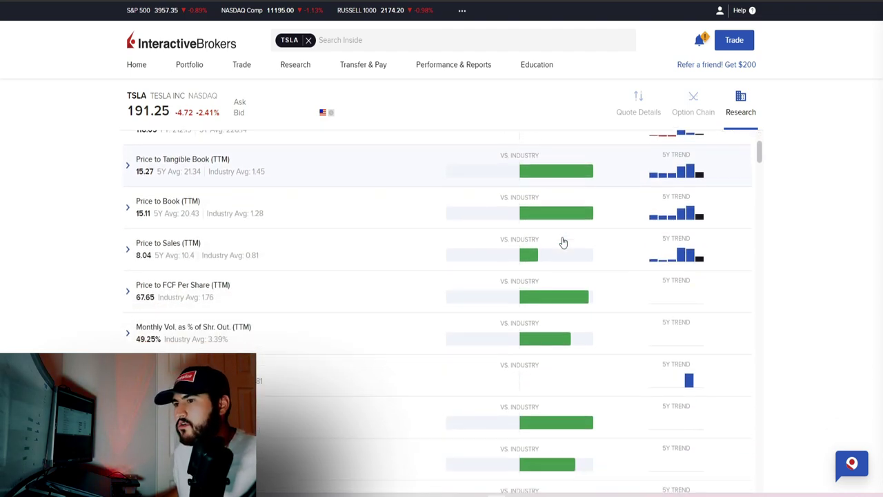
scroll(562, 241, down, 5)
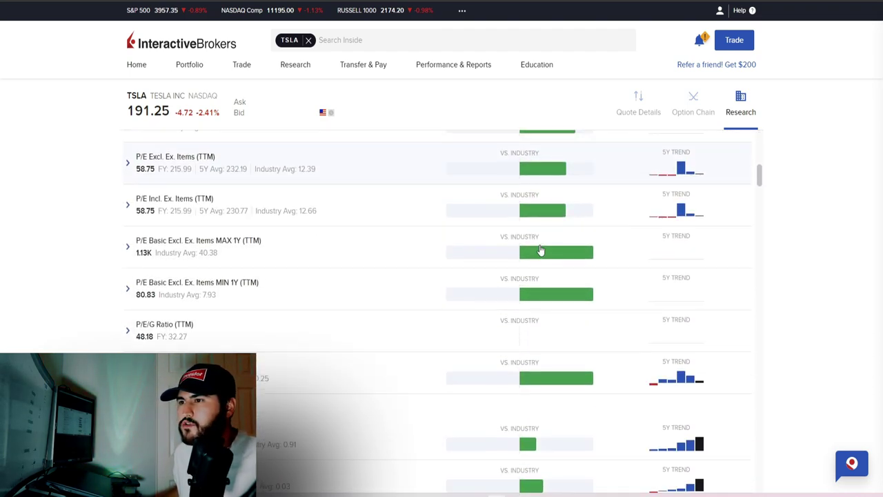
scroll(411, 288, up, 8)
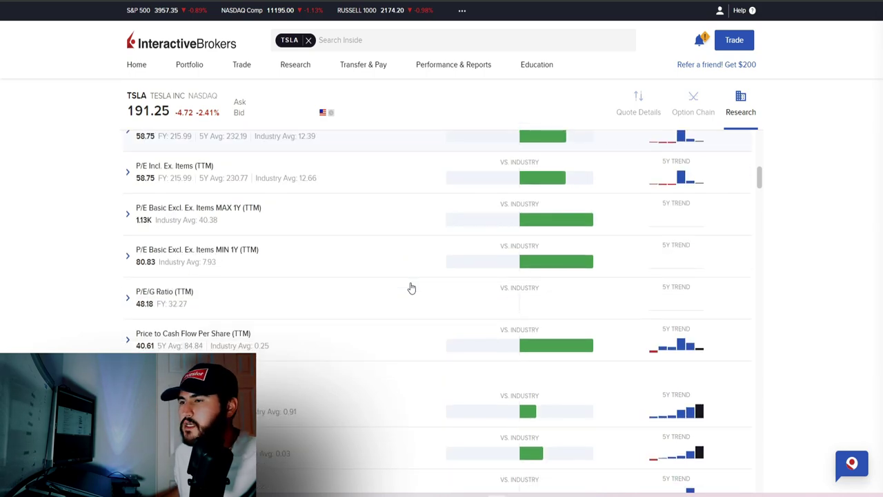
scroll(411, 288, up, 1)
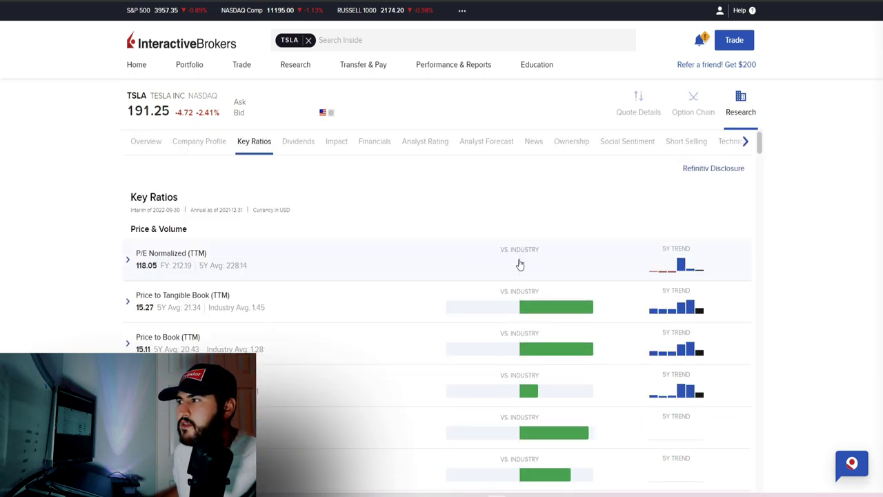
click(128, 265)
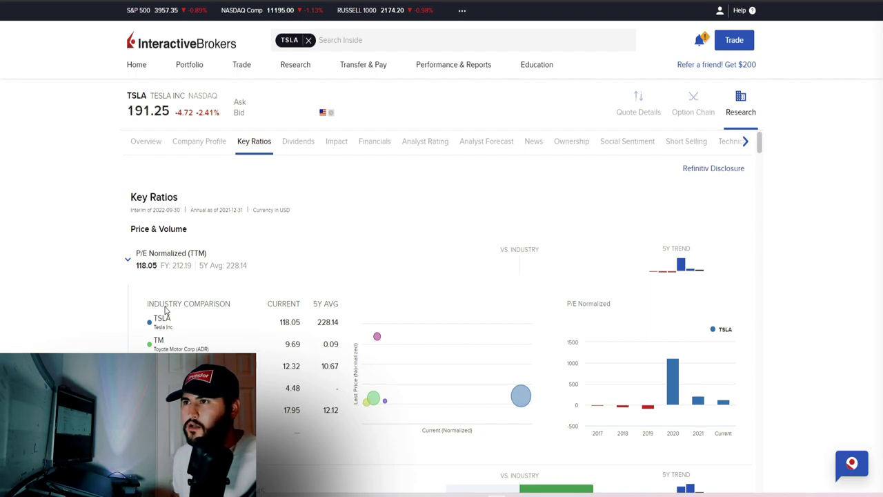
Step: Check Tesla's dividend information and its Impact page with the ESG scores
click(297, 142)
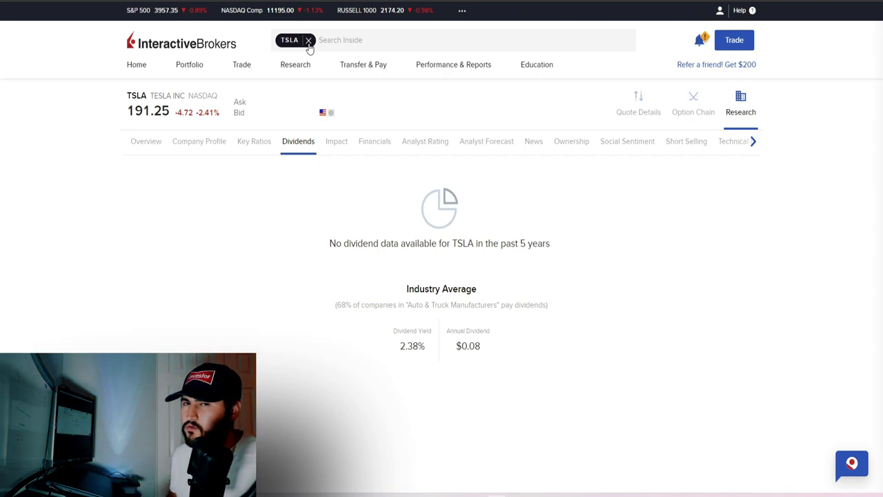
click(337, 146)
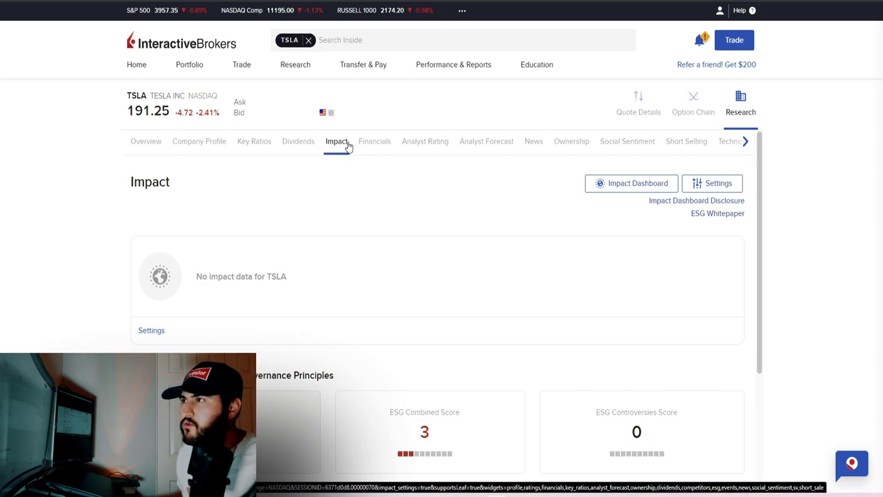
Step: Open Tesla's financials, view the quarterly balance sheet and income statement, and expand the Revenue row's chart
click(363, 145)
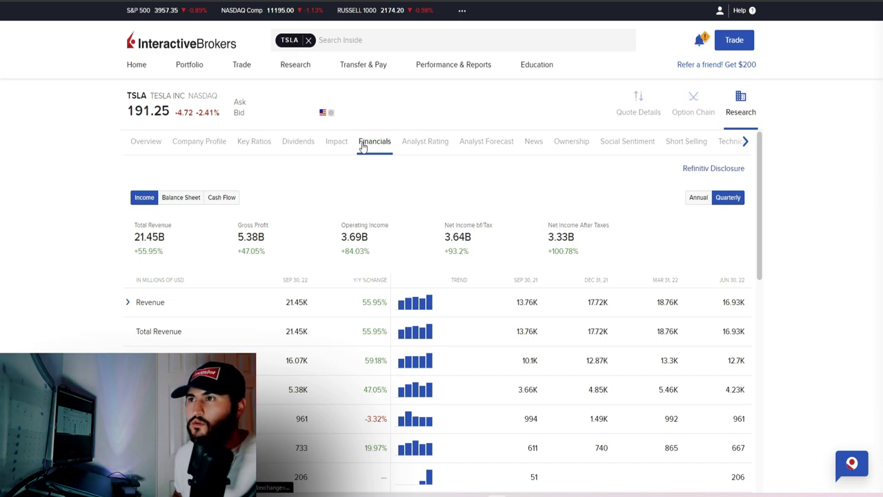
click(182, 200)
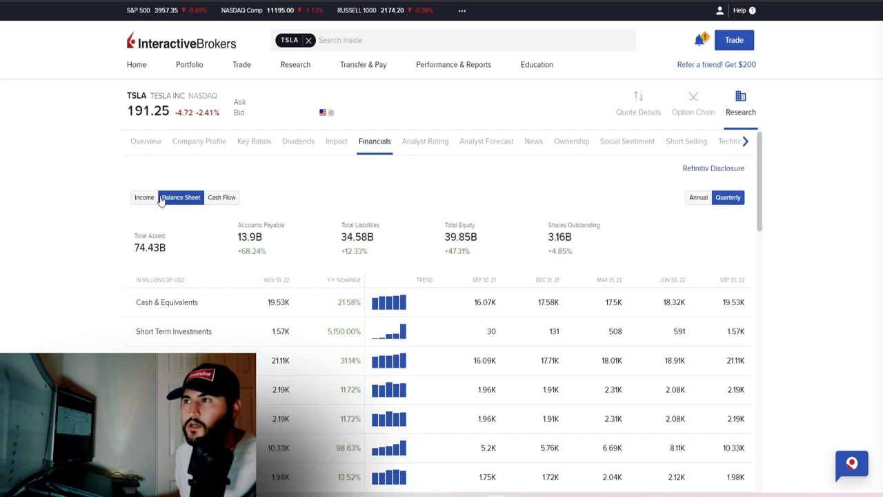
click(154, 201)
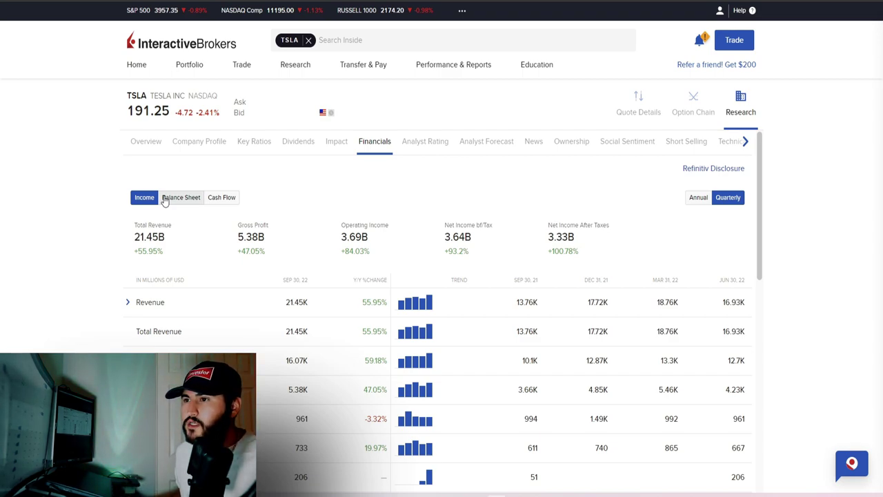
click(127, 303)
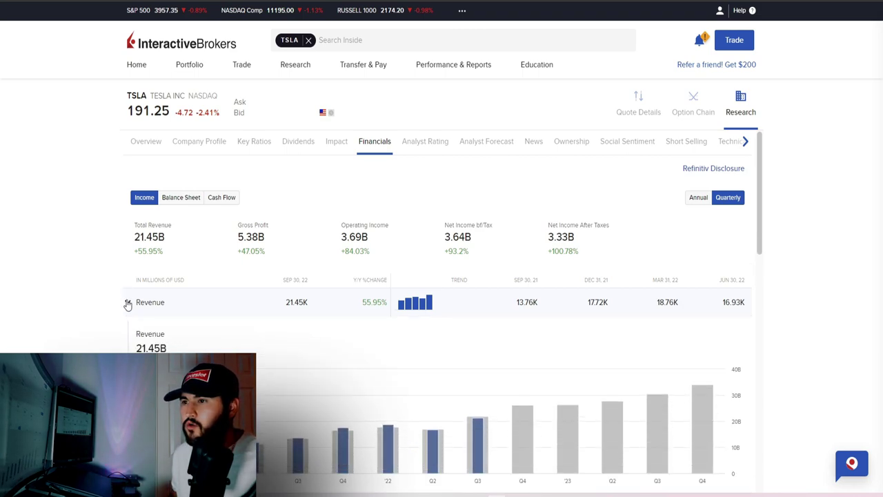
scroll(211, 325, down, 3)
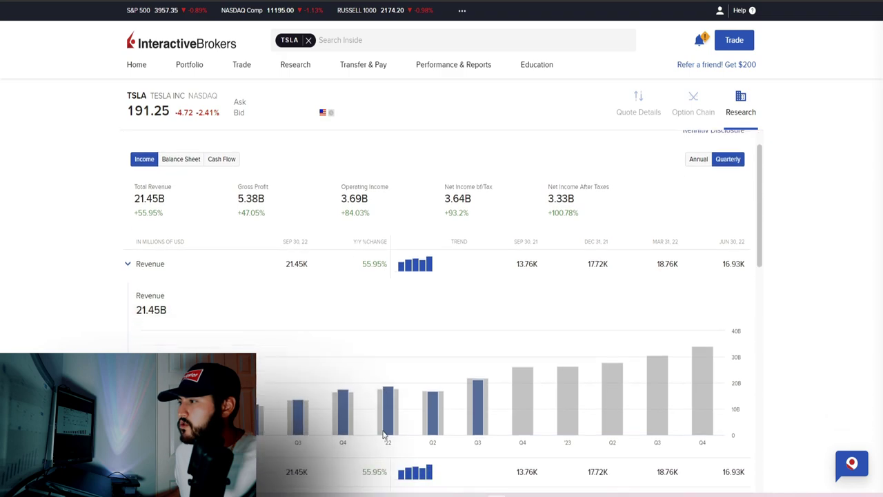
mouse_move(620, 277)
scroll(700, 160, up, 2)
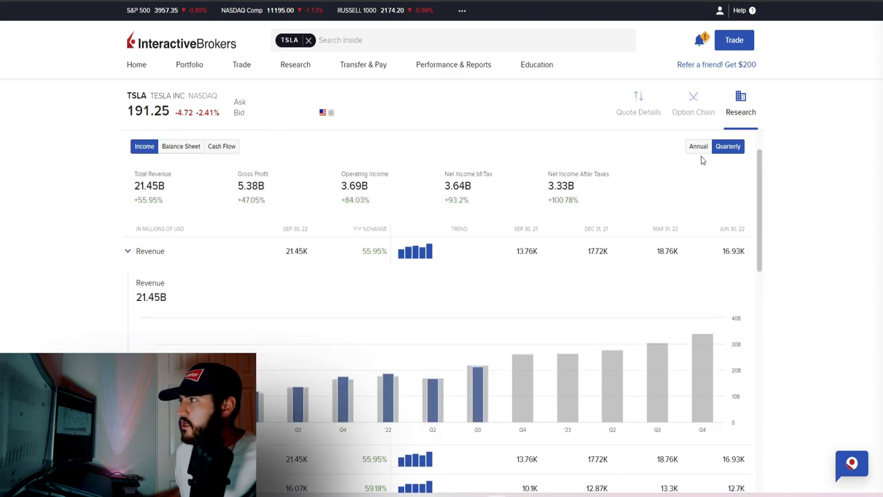
Step: Switch Tesla's income statement to annual figures and expand the Revenue row's chart
click(698, 147)
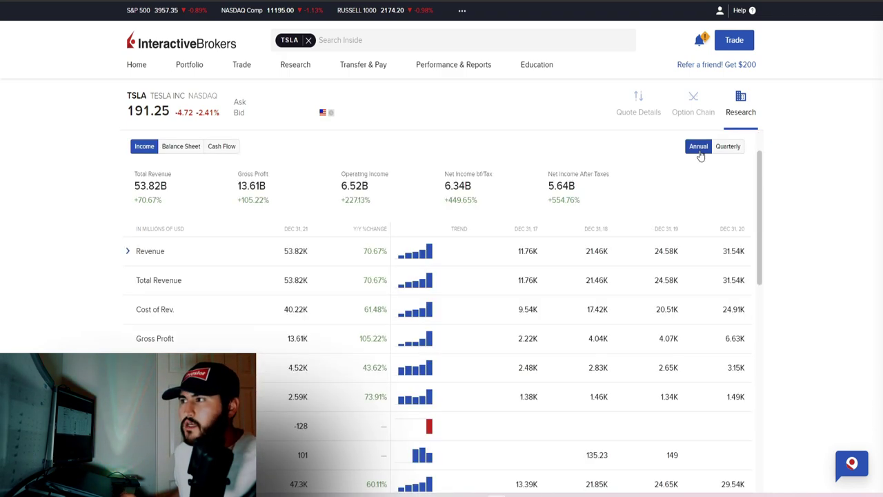
click(128, 251)
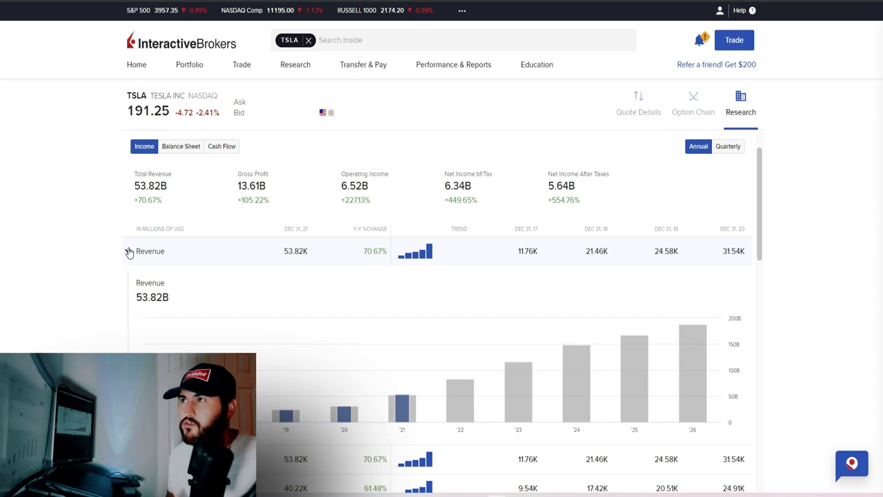
scroll(131, 248, up, 1)
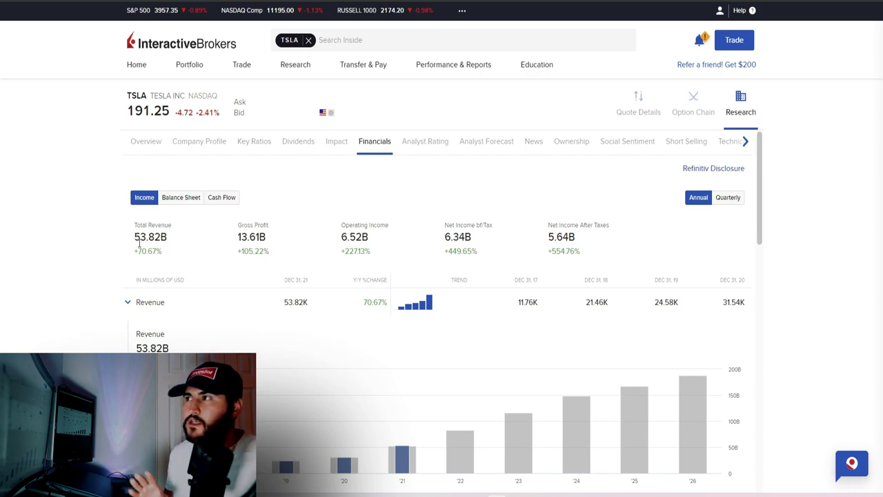
Step: Review Tesla's Refinitiv analyst ratings, including the price target range, recommendation details and analyst action log
click(417, 149)
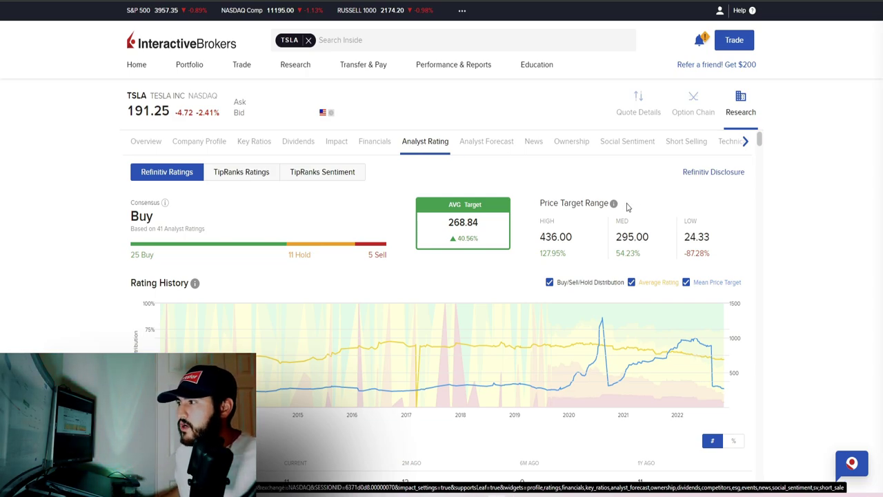
scroll(321, 352, down, 4)
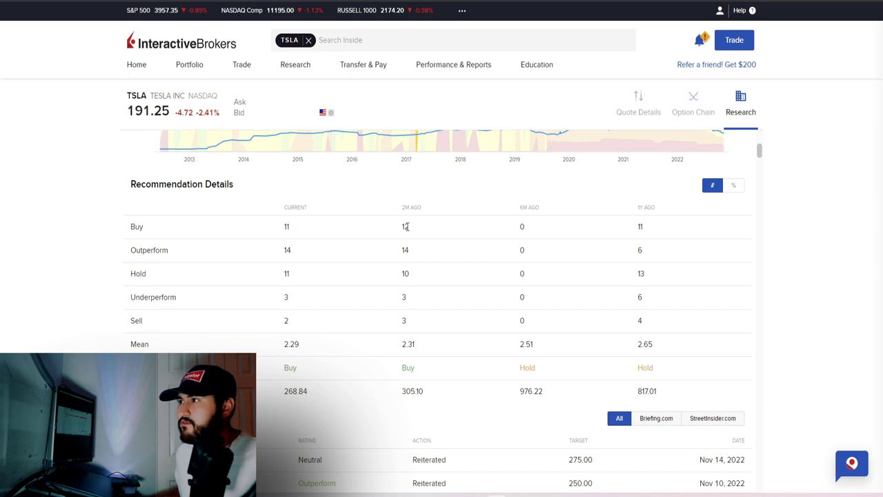
scroll(409, 229, down, 4)
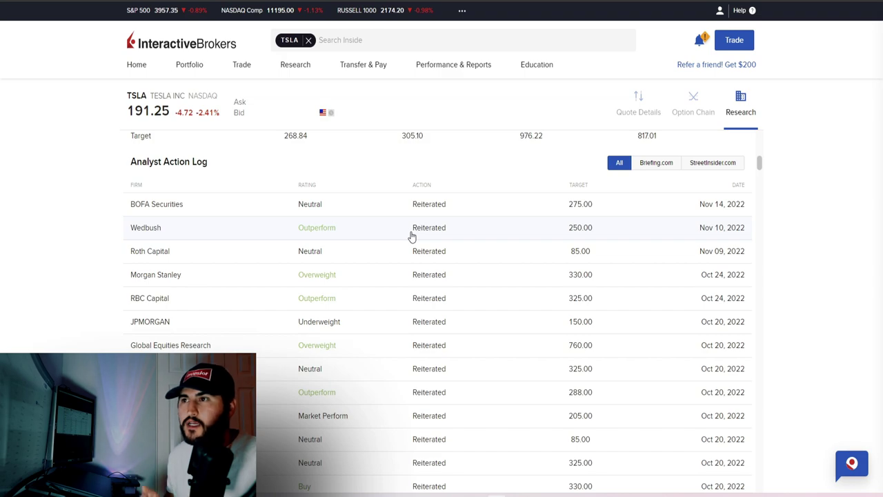
scroll(388, 290, down, 3)
scroll(387, 291, up, 3)
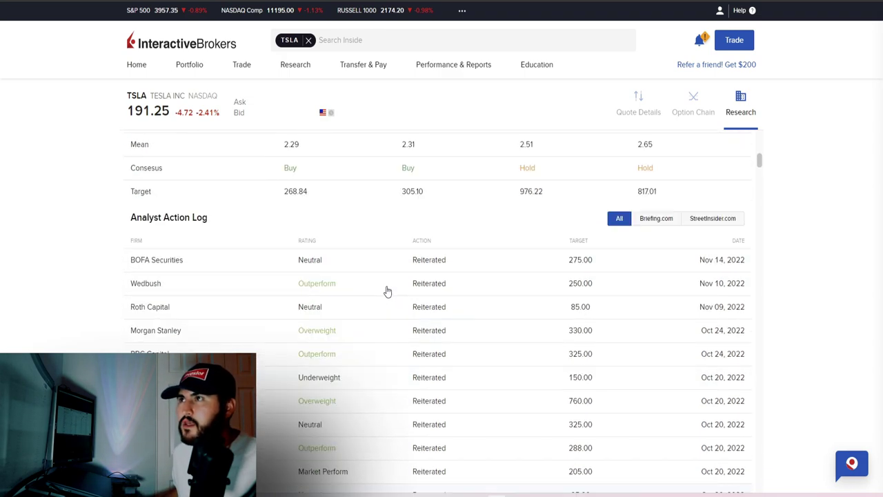
scroll(387, 291, up, 9)
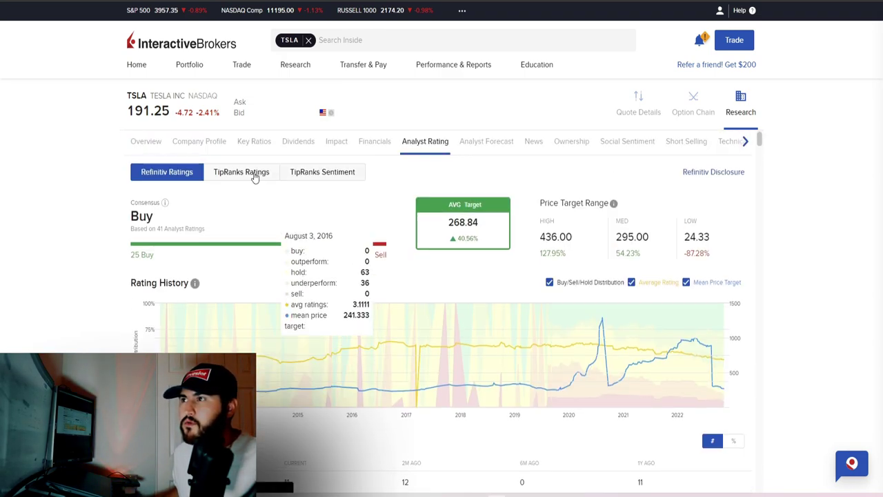
Step: View the TipRanks Ratings for Tesla, including one analyst's performance profile and the list of price targets
click(256, 177)
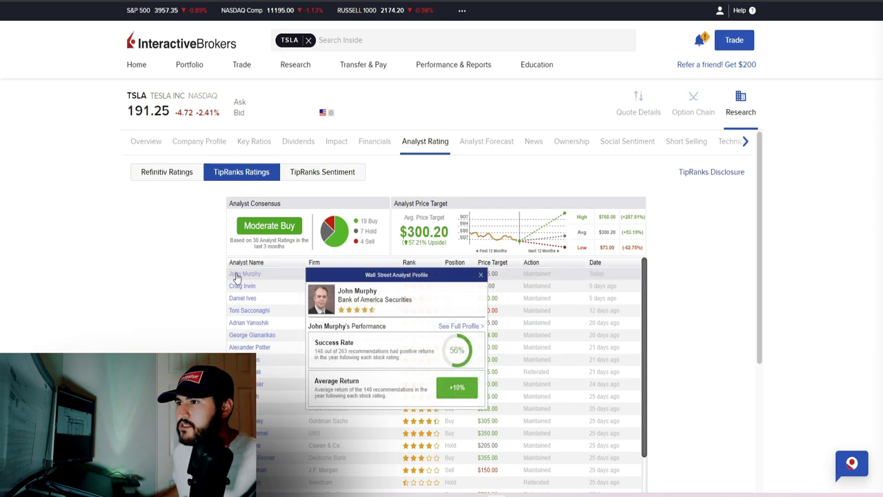
mouse_move(245, 273)
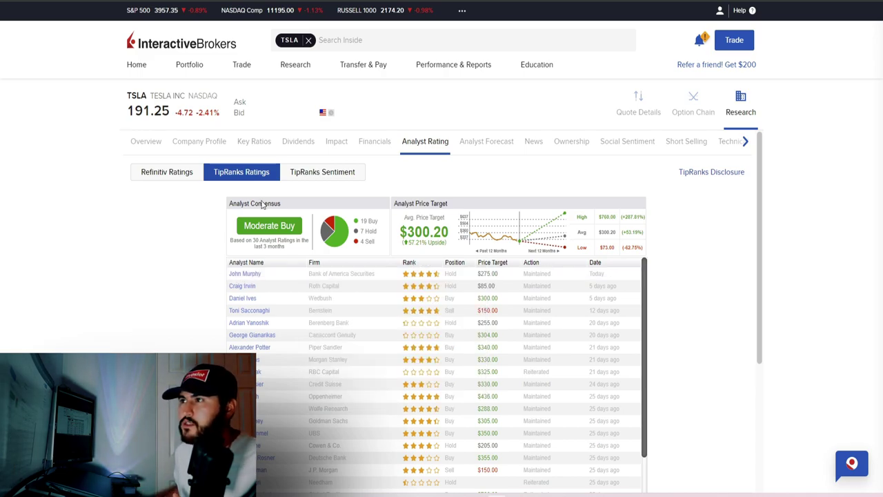
scroll(429, 218, down, 2)
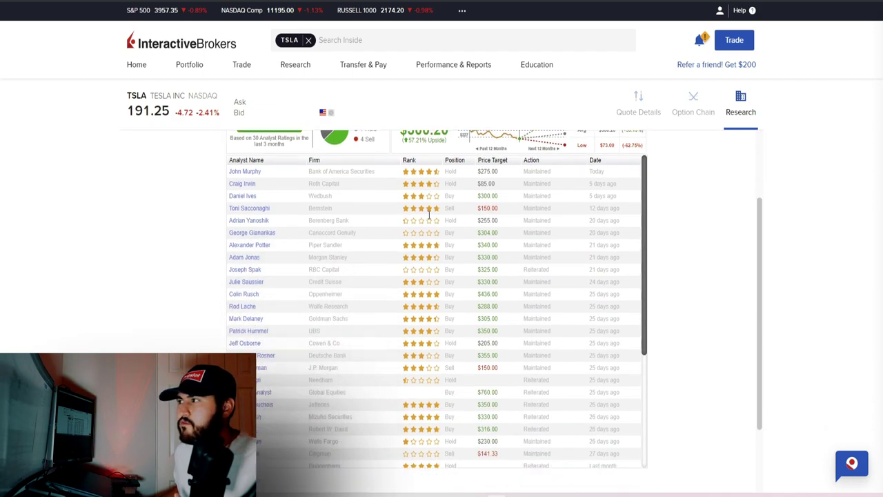
scroll(386, 207, up, 2)
Step: View the TipRanks Sentiment for Tesla, examining the 12-month price target chart, news sentiment score and headlines
click(336, 172)
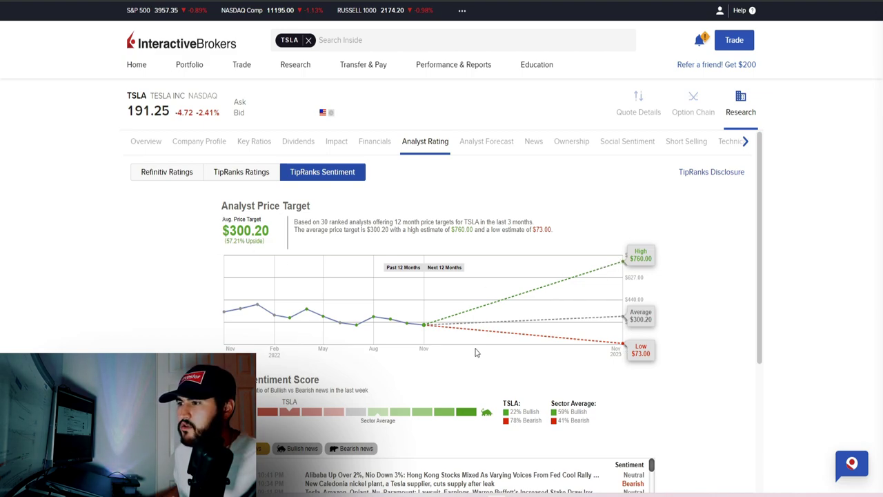
scroll(469, 352, down, 3)
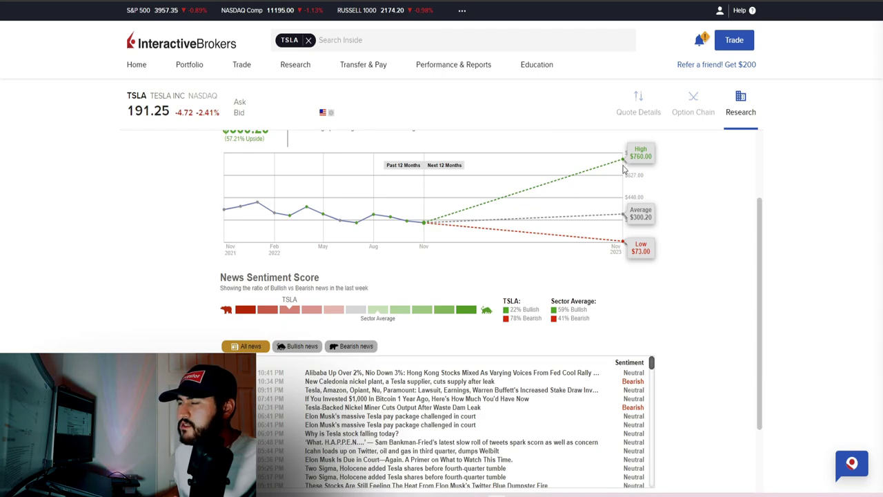
scroll(540, 279, up, 3)
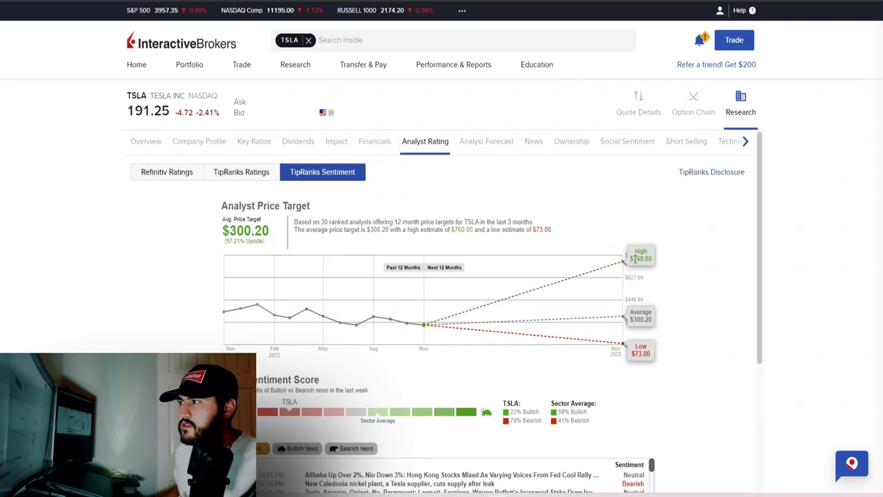
scroll(605, 262, down, 5)
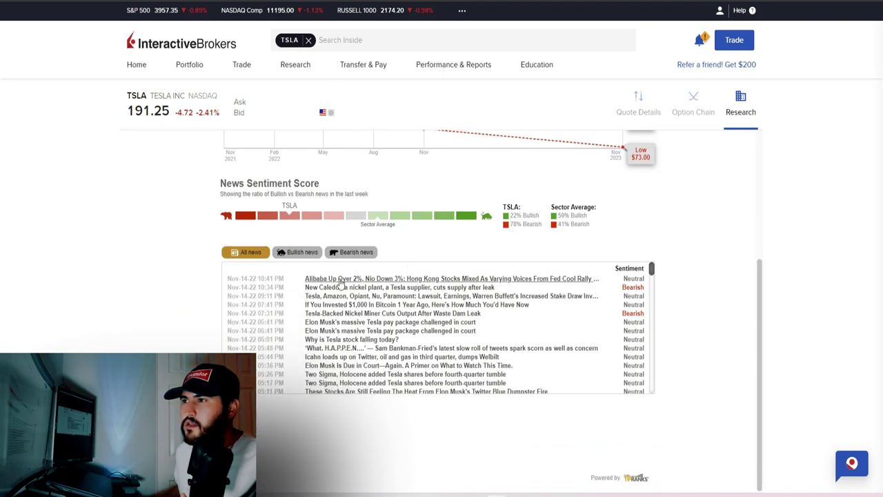
scroll(355, 270, up, 4)
scroll(354, 270, up, 1)
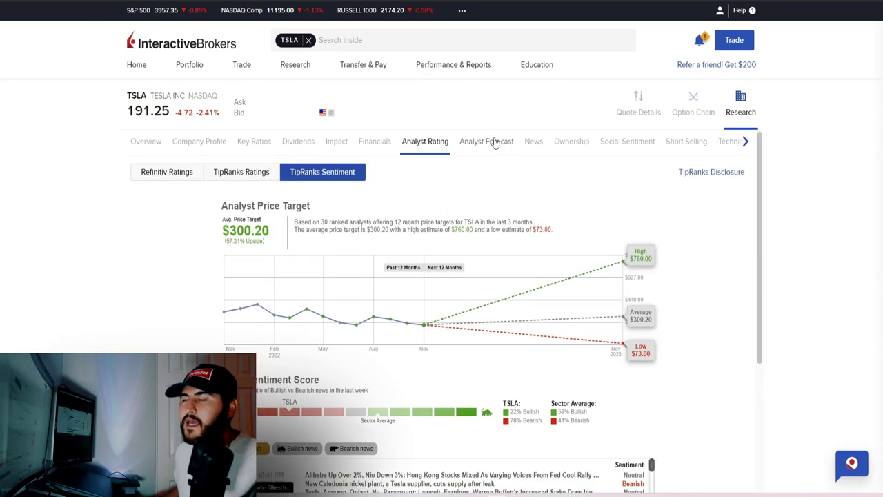
Step: Open Tesla's analyst forecast and look through the quarterly earnings per share, margin and book value charts
click(495, 142)
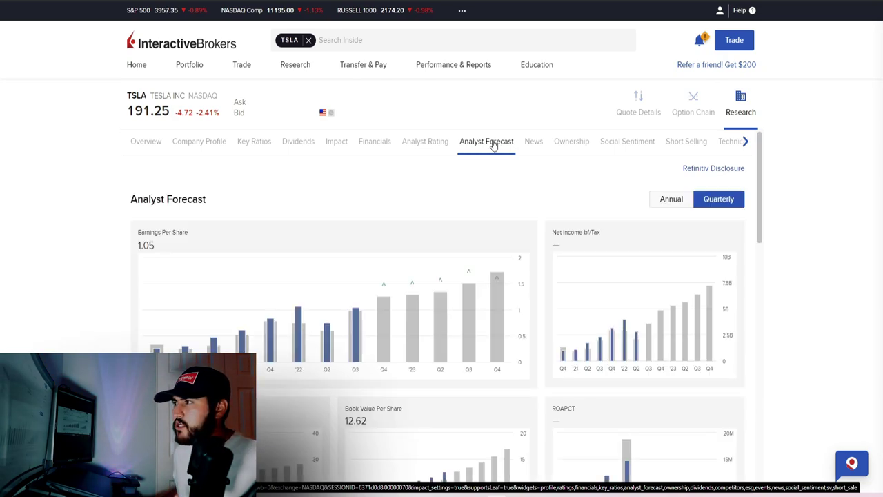
scroll(479, 259, down, 2)
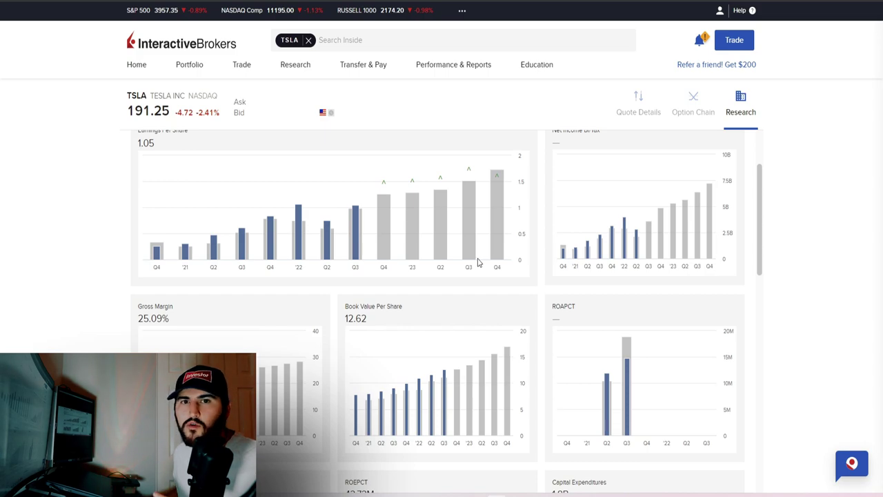
scroll(479, 262, up, 1)
scroll(477, 262, up, 1)
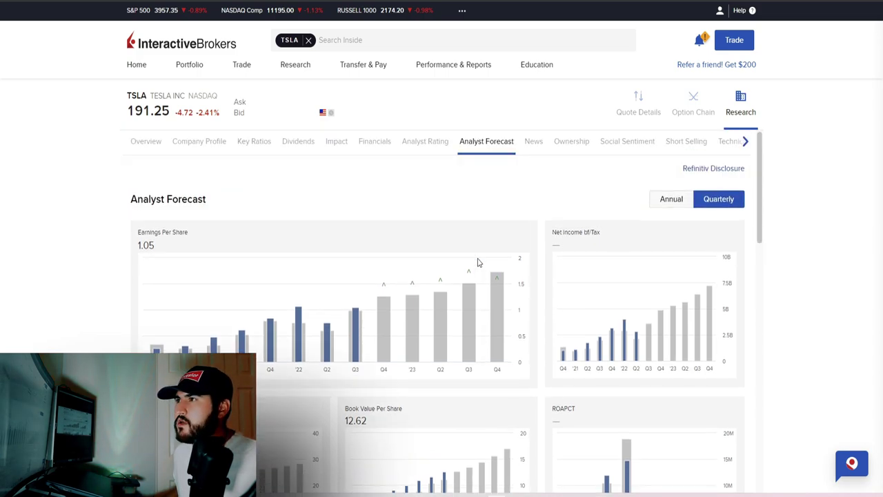
Step: Open Tesla's news and view the articles on the New Caledonia nickel plant and the Tesla compensation trial
click(536, 143)
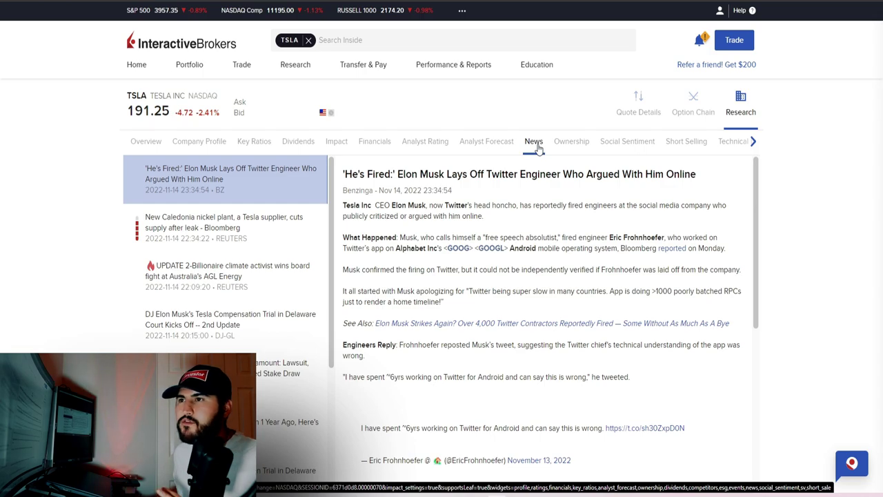
click(269, 236)
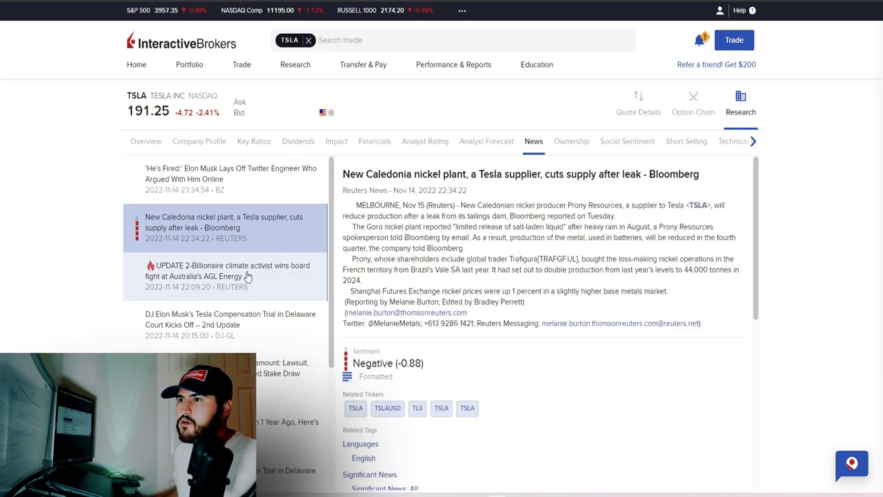
click(235, 326)
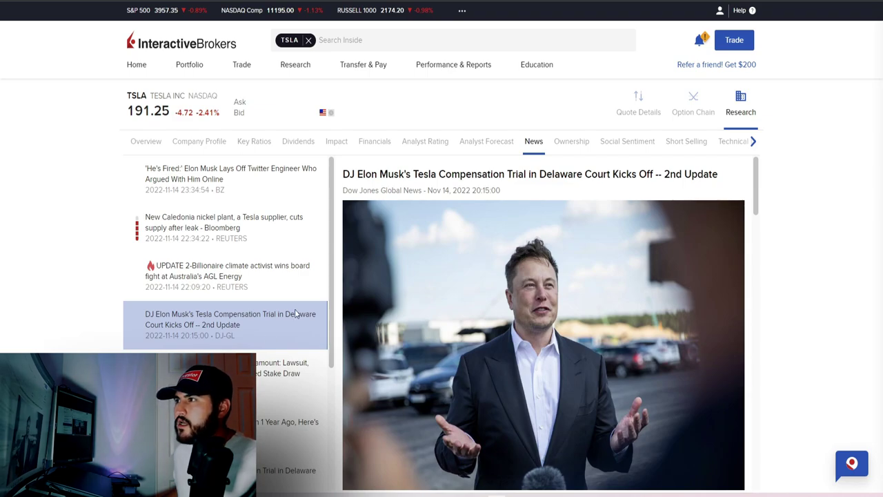
Step: View the next Tesla news article, and open the ownership data to examine The Vanguard Group's shares and value among the institutions
key(Down)
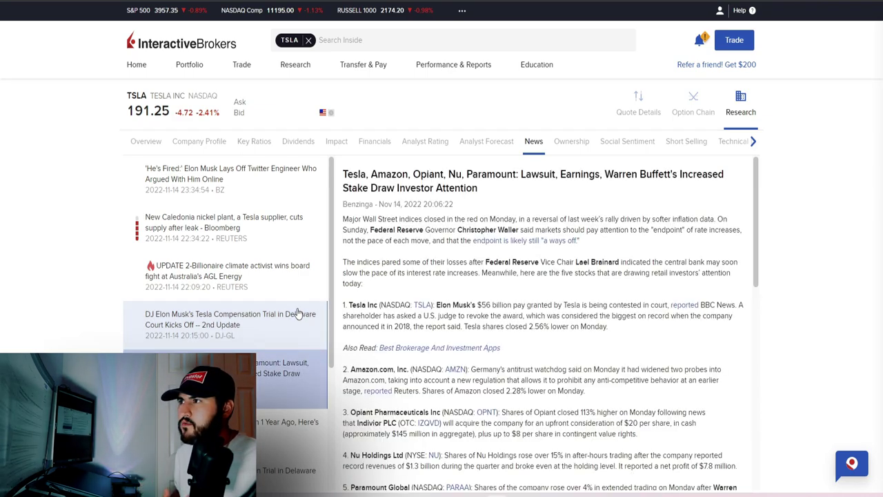
click(570, 143)
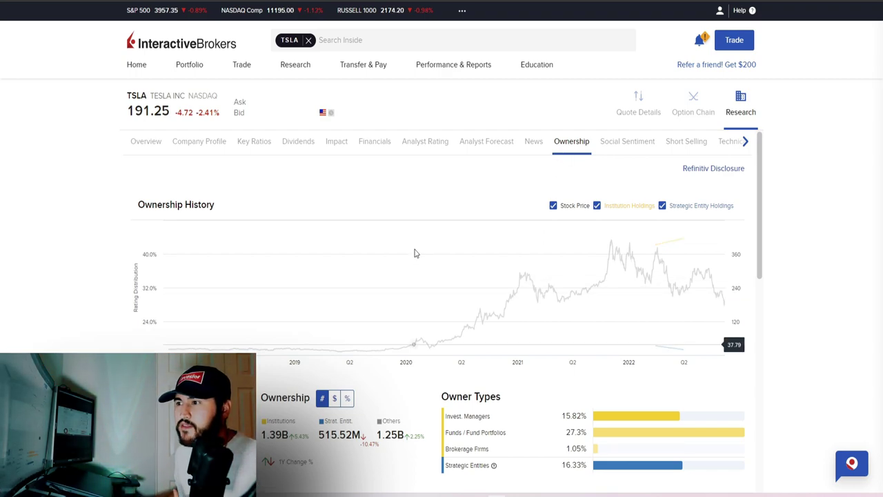
scroll(416, 253, down, 4)
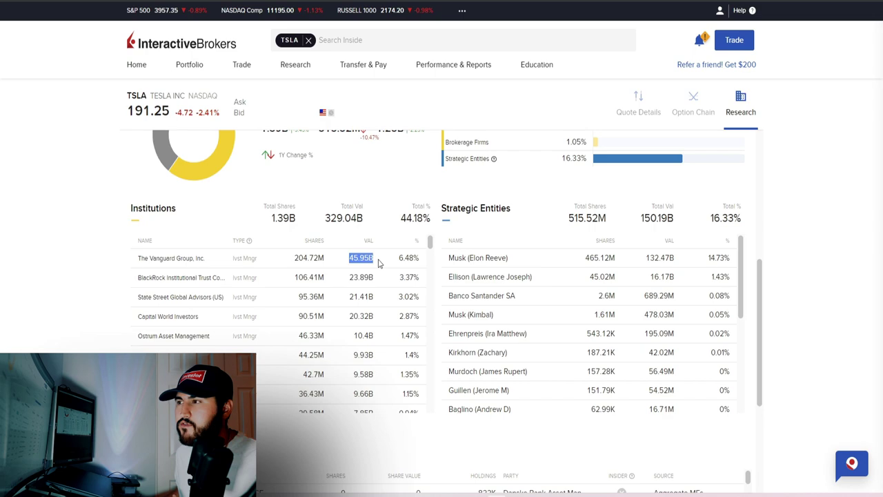
drag(299, 258, 309, 258)
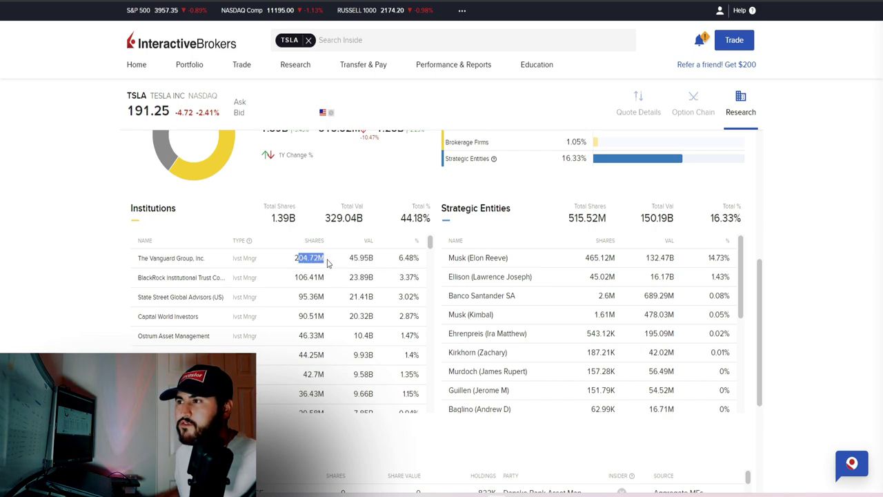
Step: Filter Tesla's ownership Trade Log by institutions and by insider trades
scroll(314, 258, down, 10)
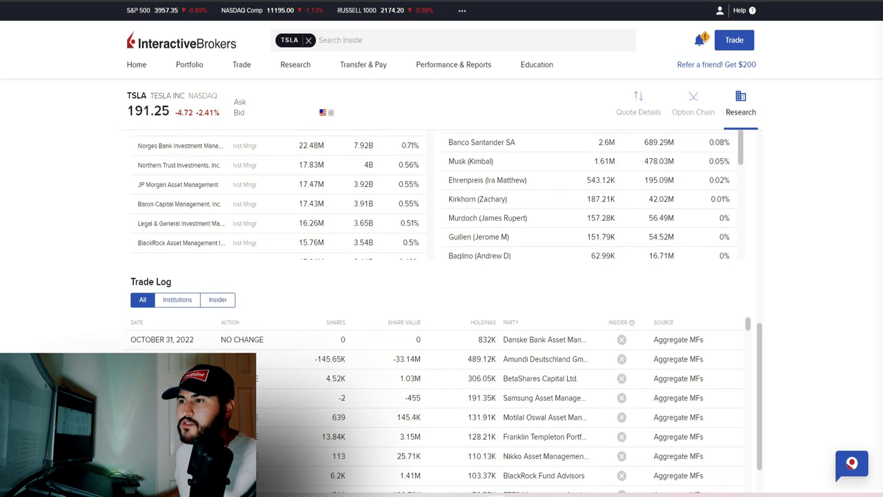
click(170, 307)
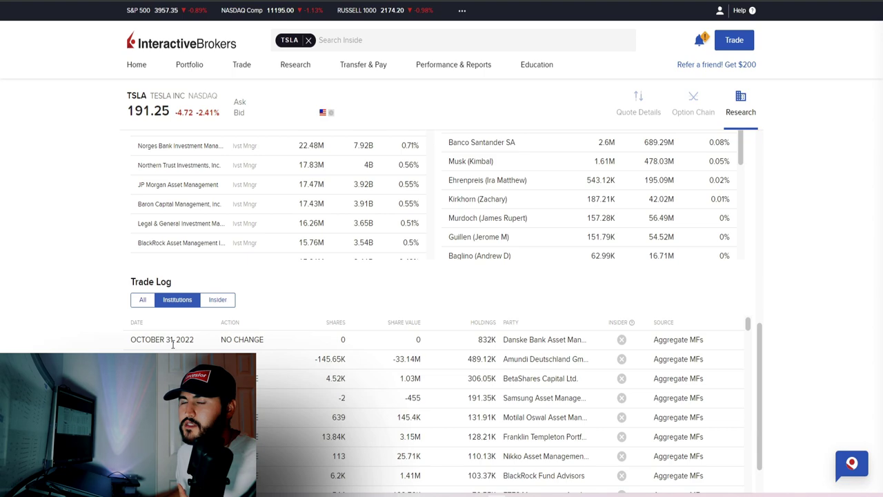
click(219, 300)
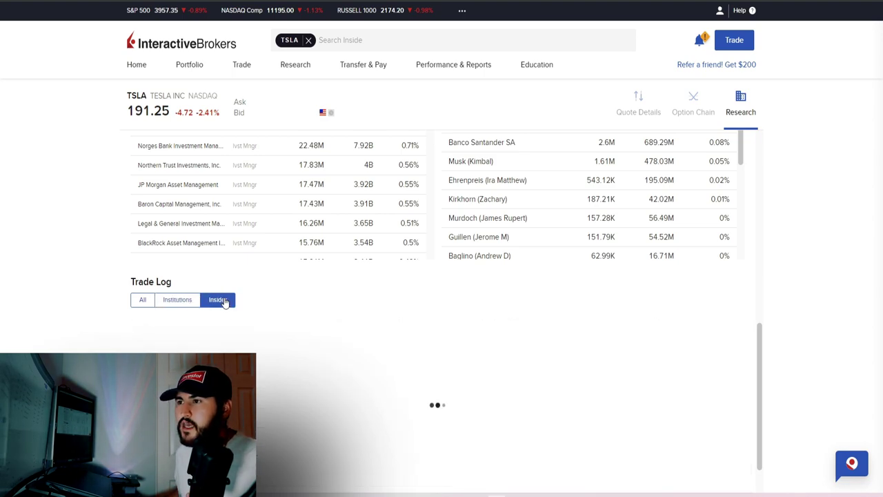
Step: Examine Elon Musk's percentage, value and share count in the Strategic Entities table
scroll(694, 246, up, 2)
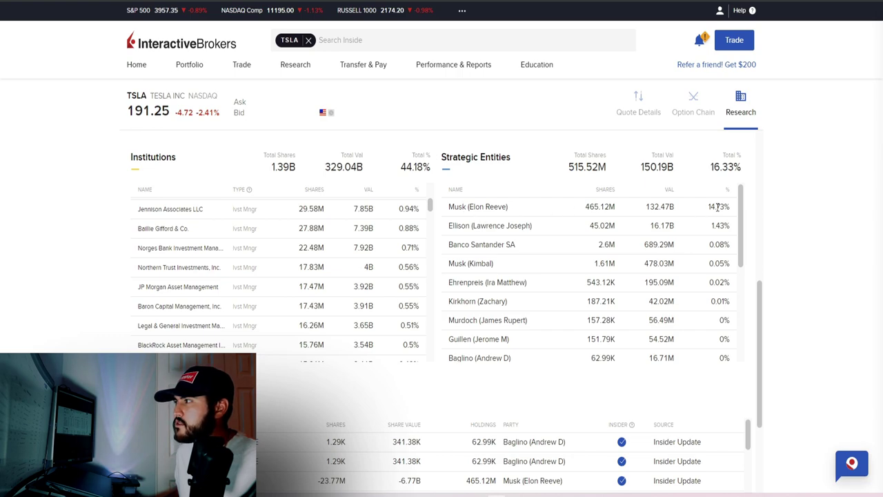
drag(709, 207, 730, 211)
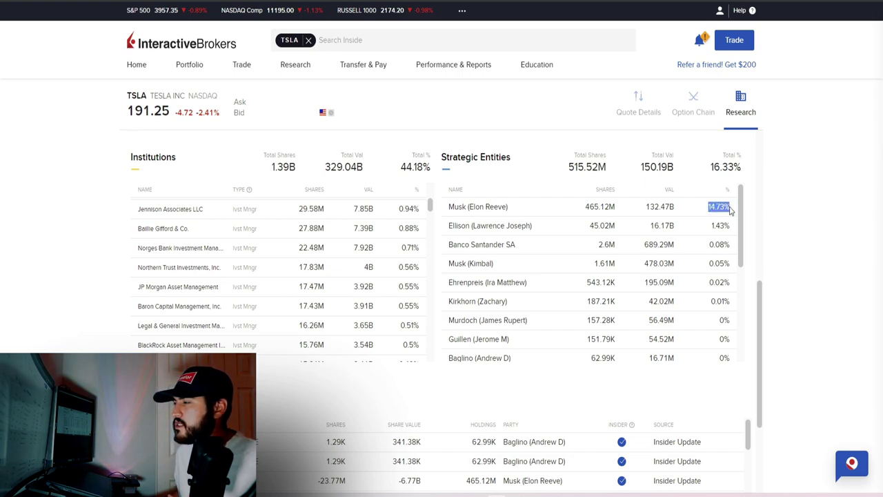
drag(650, 207, 678, 210)
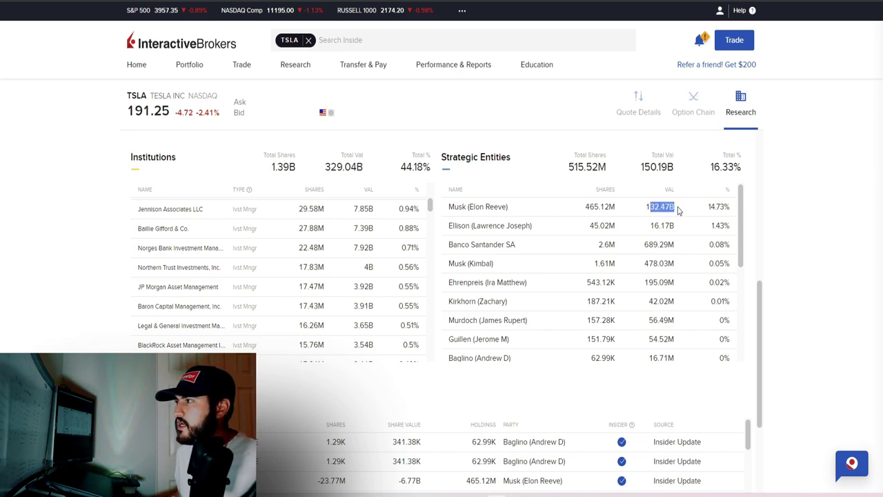
click(678, 210)
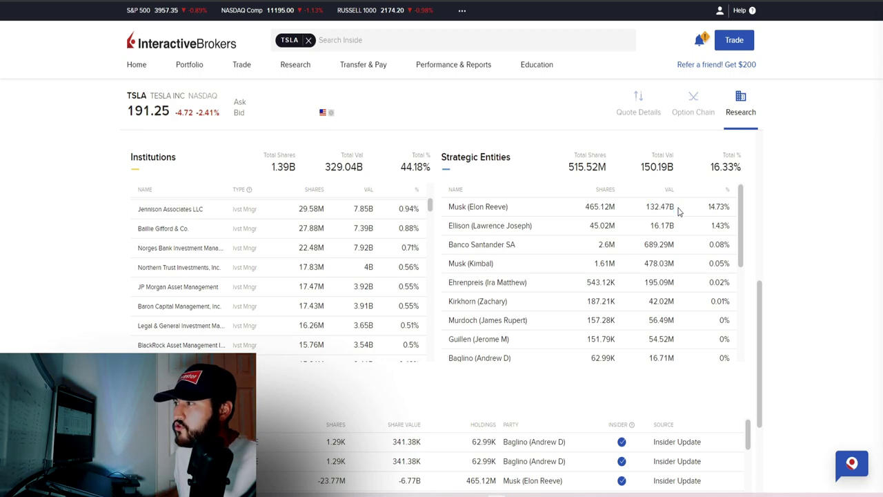
drag(585, 207, 620, 207)
scroll(296, 197, up, 10)
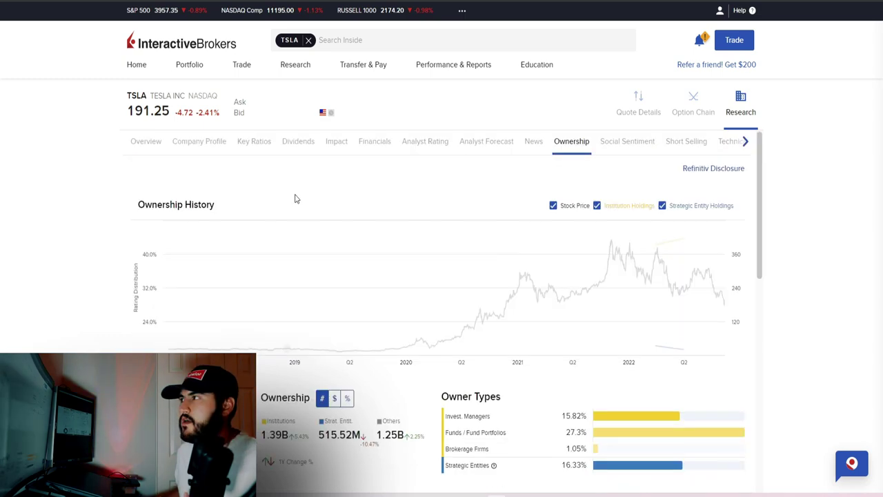
Step: View Tesla's Social Sentiment scores and open its Short Selling research
click(613, 148)
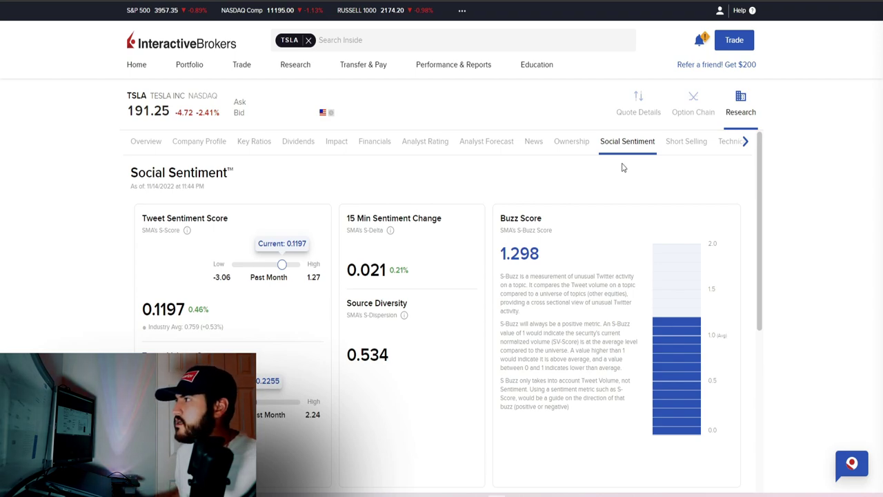
click(744, 143)
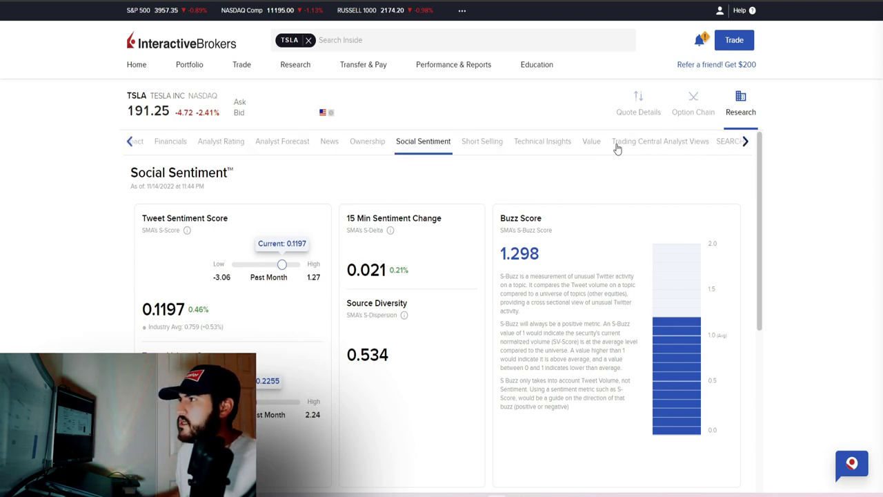
click(492, 144)
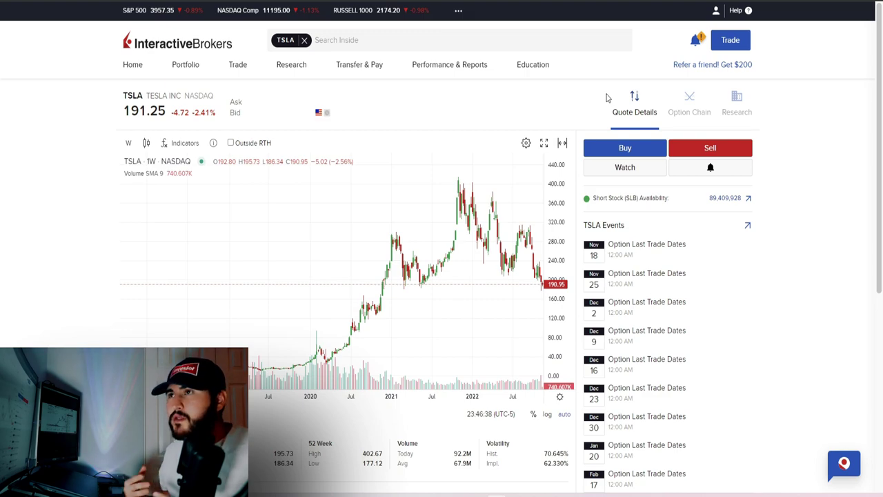
Step: Start a buy order for TSLA, set the quantity to 0.5 and accept the fractional shares warning
click(599, 147)
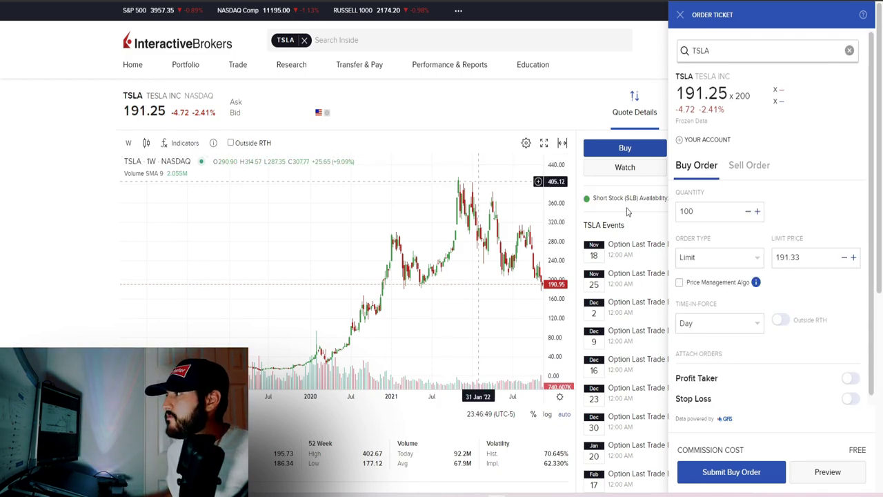
double_click(703, 213)
text(0.5)
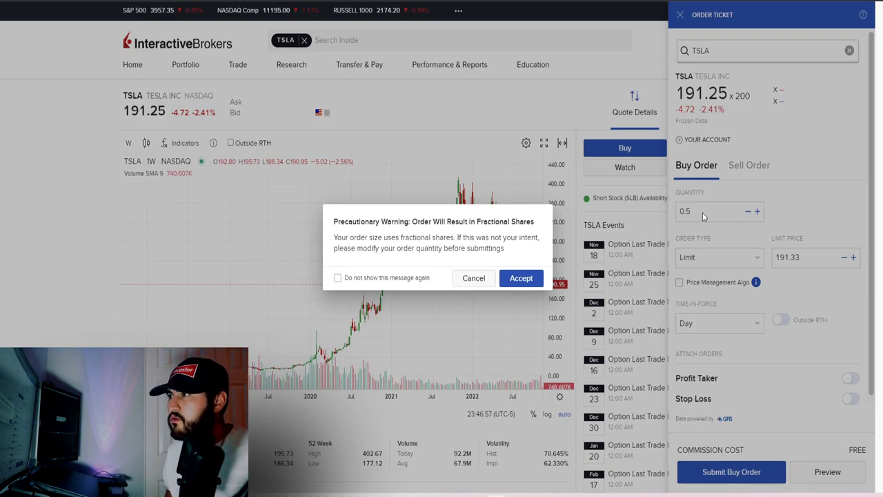
click(511, 280)
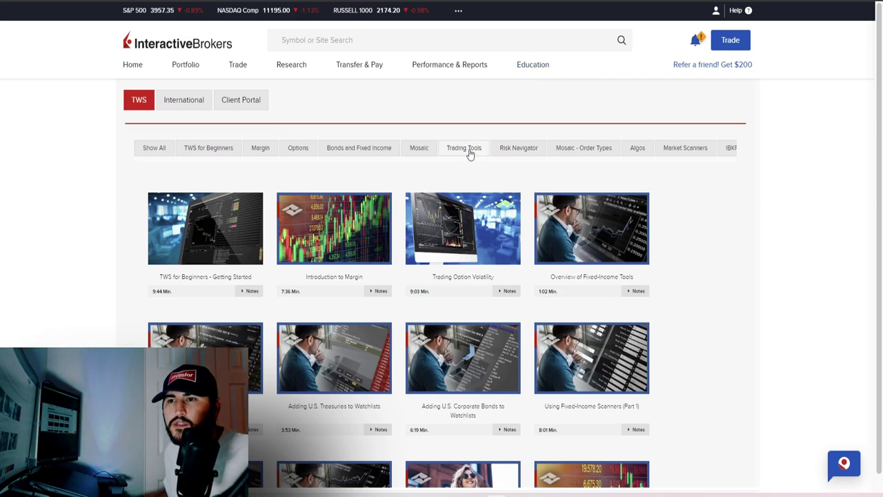
Step: Look through the TWS tutorial videos in the education section
scroll(421, 187, down, 2)
scroll(415, 184, up, 2)
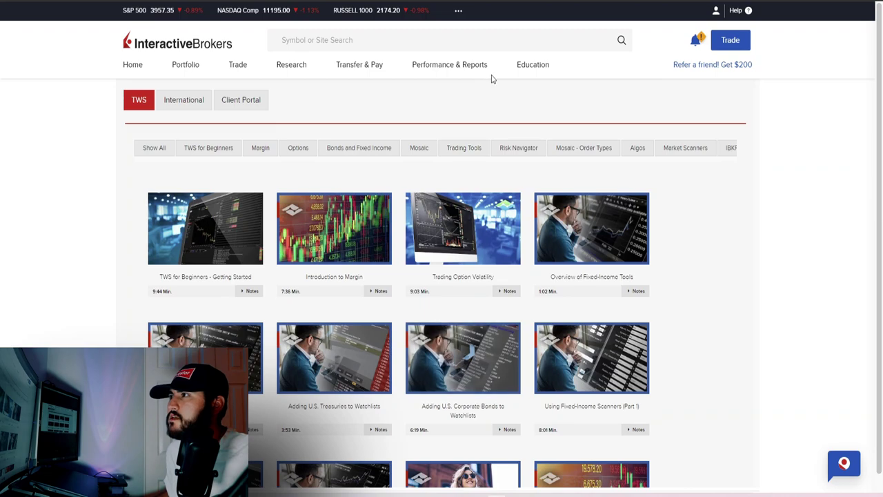
mouse_move(535, 69)
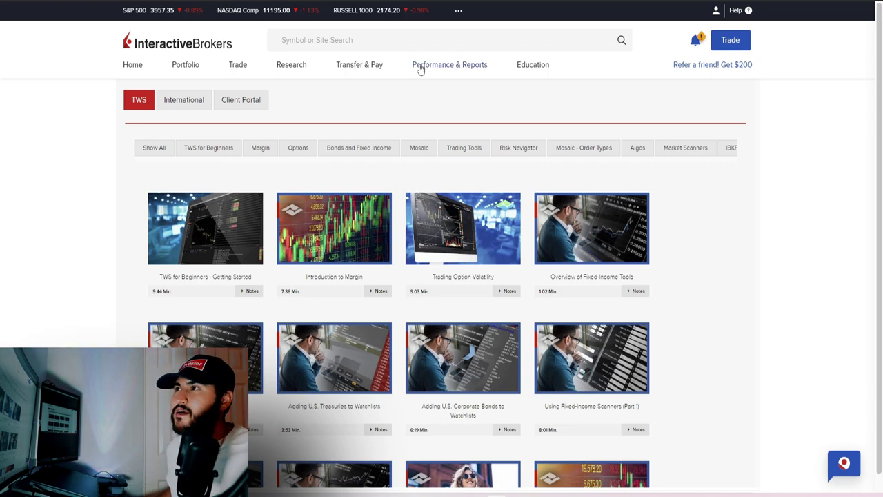
Step: Search for LMT and open the stock quote of Lockheed Martin Corp on NYSE
click(370, 33)
text(LMT)
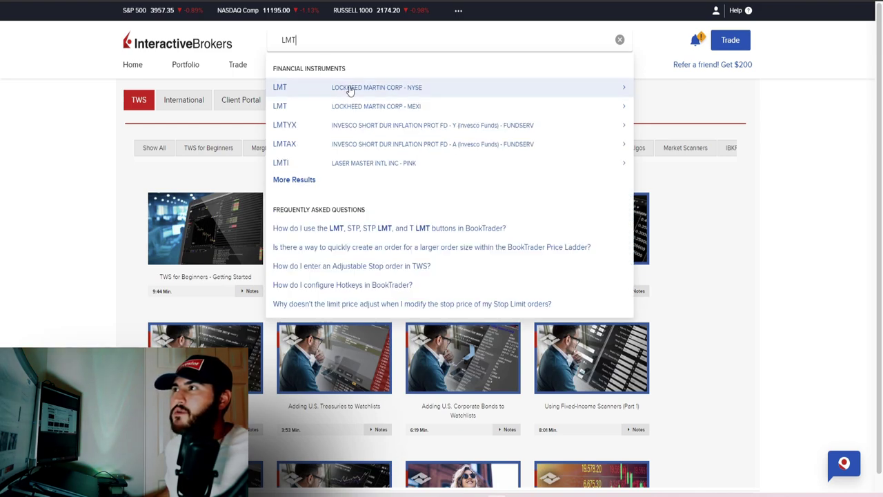
click(350, 89)
click(285, 121)
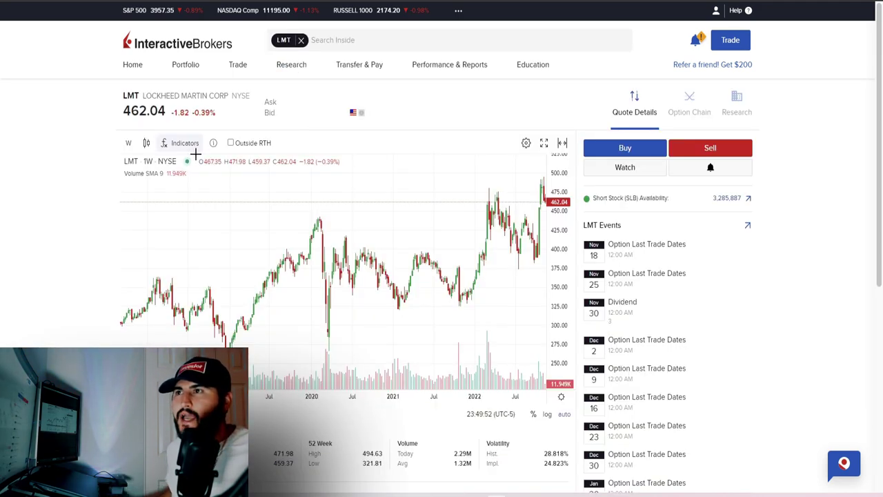
Step: Change the LMT chart interval to one day, and finally to 15 minutes
click(129, 144)
click(152, 328)
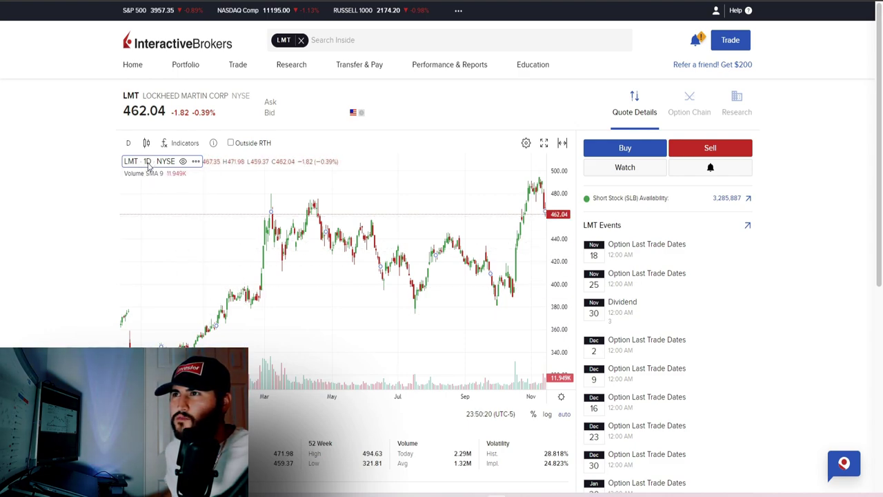
click(128, 143)
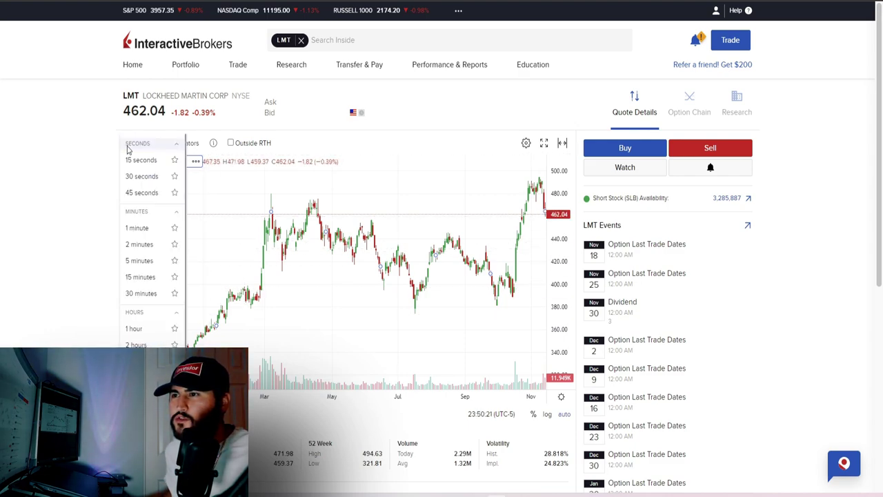
click(156, 276)
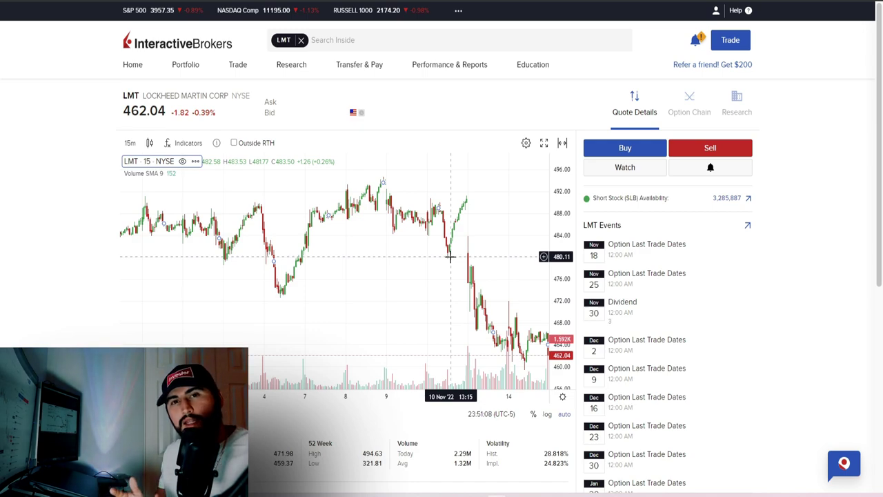
Step: Clear the current symbol, search for LMT again and bring up the options selection for Lockheed Martin Corp on NYSE
click(301, 40)
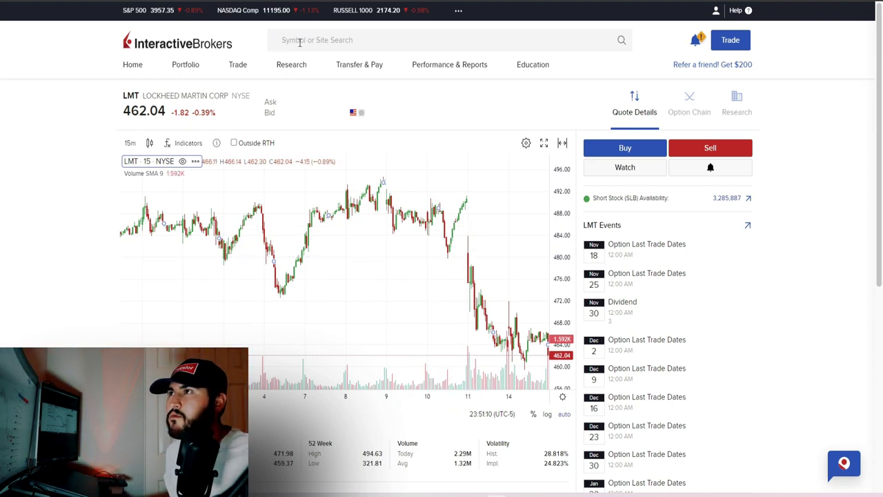
click(301, 40)
text(LMT)
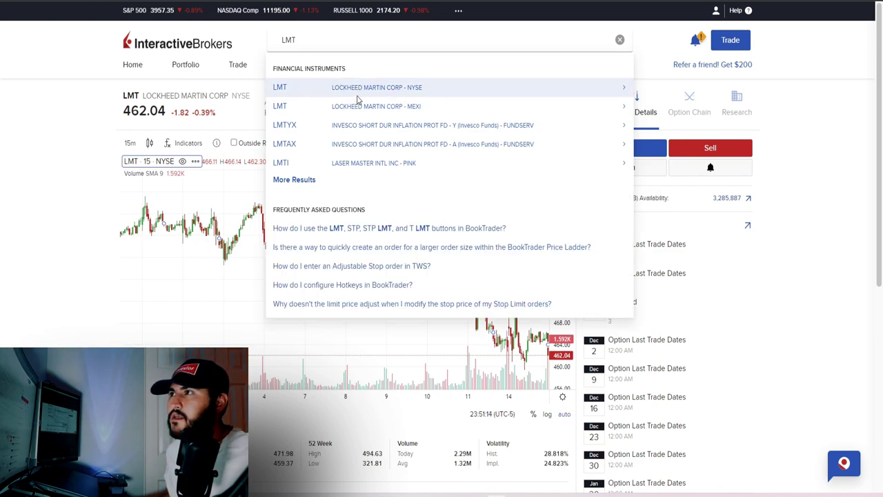
click(360, 93)
click(289, 138)
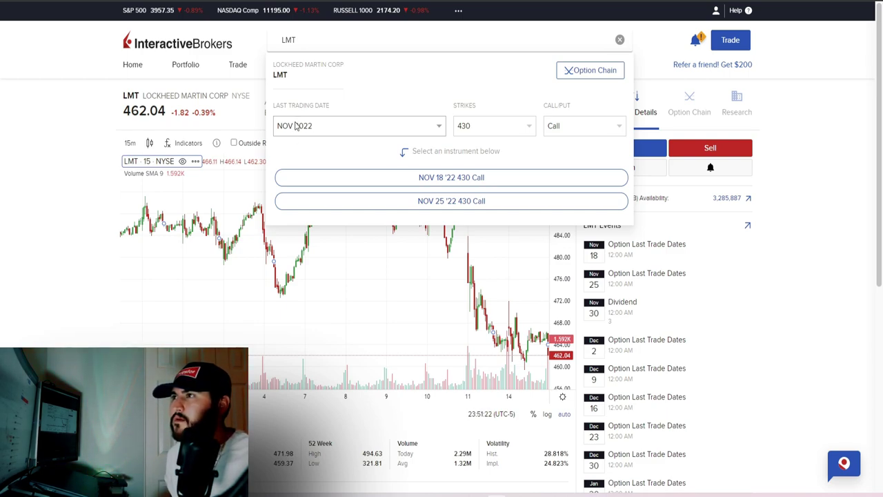
Step: Choose last trading date NOV 2022 and strike 480 for a call, and open the NOV 18 '22 480 Call quote
click(301, 126)
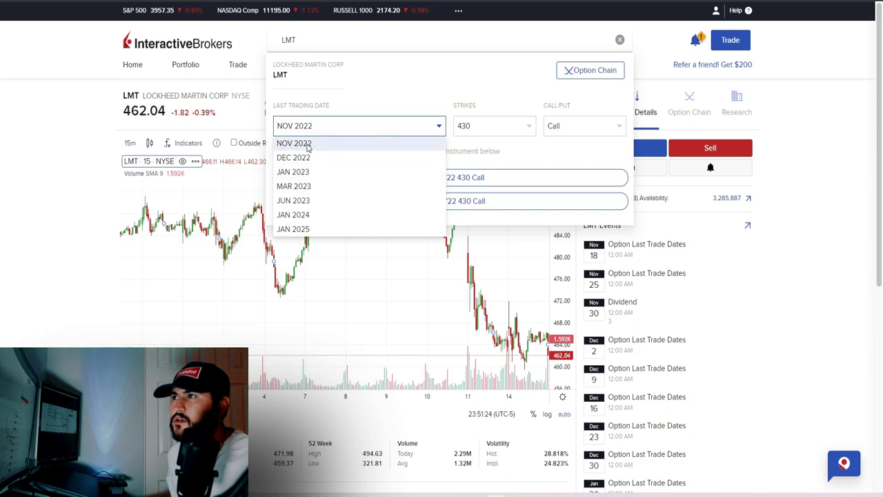
click(308, 145)
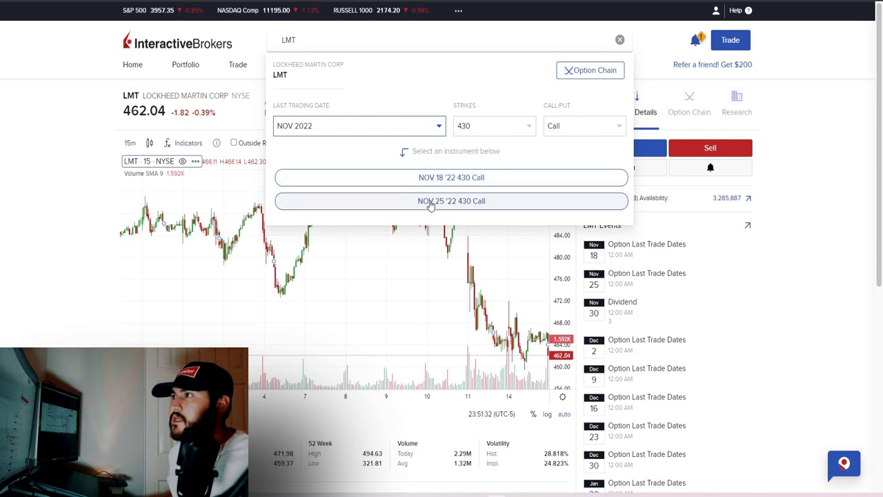
click(505, 132)
scroll(489, 185, down, 6)
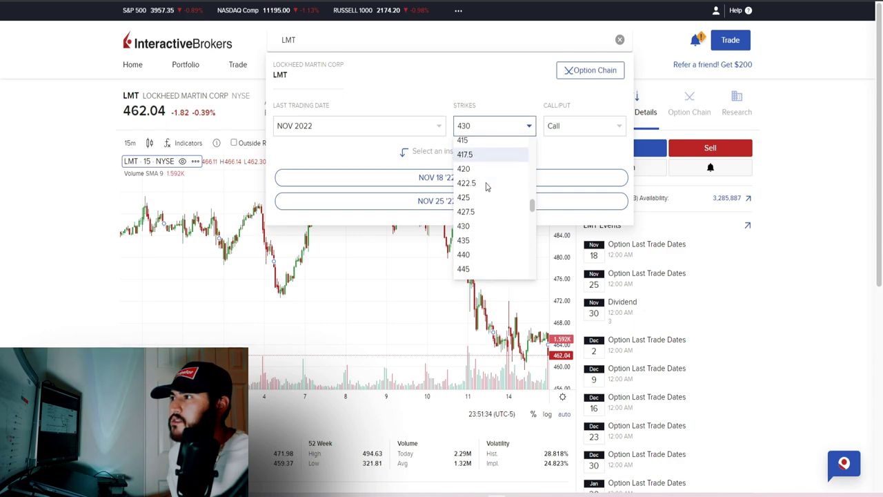
click(483, 196)
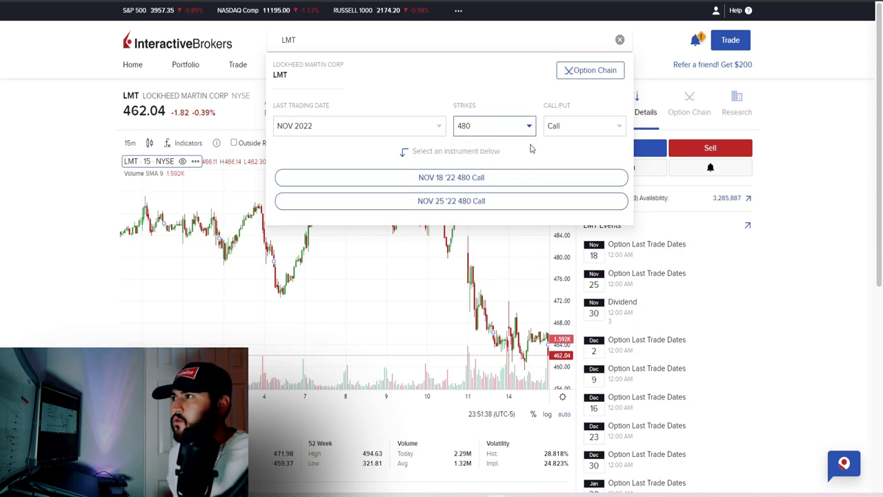
click(435, 178)
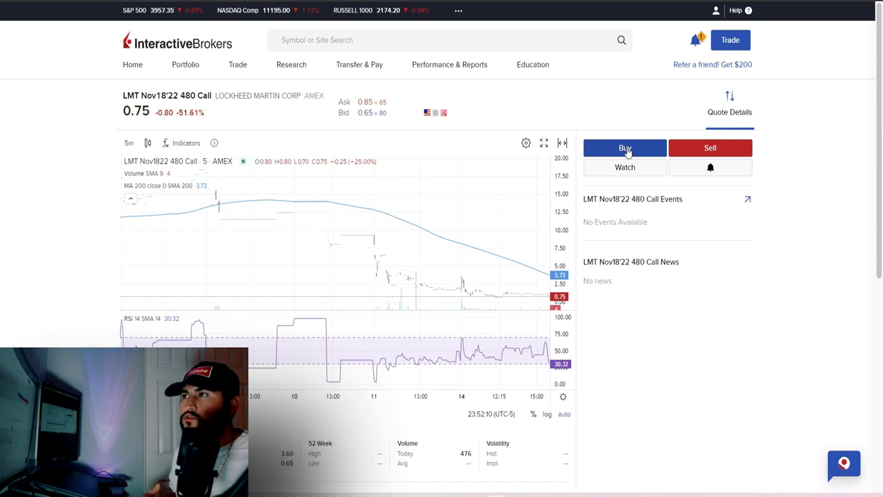
Step: Return to the Lockheed Martin Corp stock quote from the recent searches
click(332, 40)
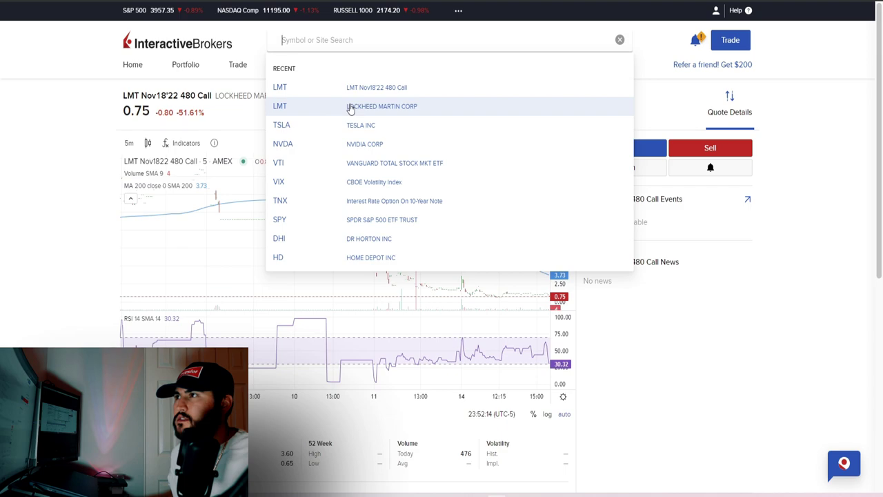
click(350, 108)
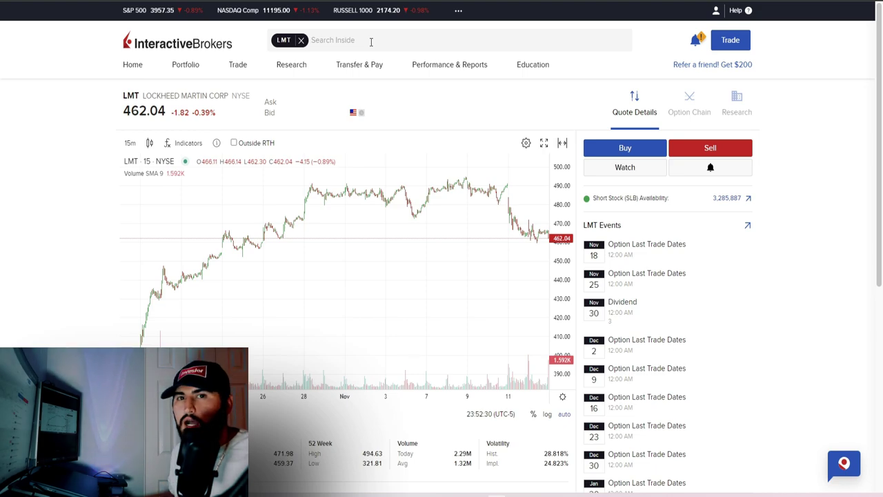
Step: Open the LMT option chain, check the Dec 9 '22 expiration, and return to Nov 18 '22 to browse its strikes
click(699, 107)
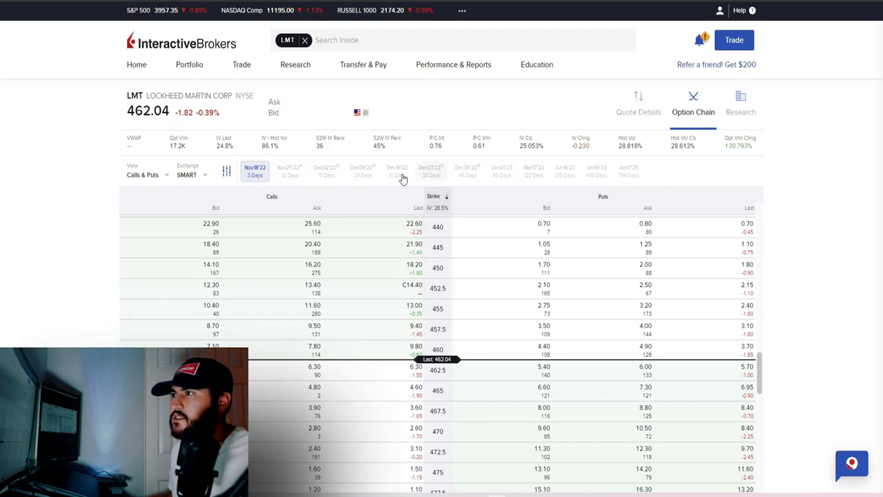
click(361, 172)
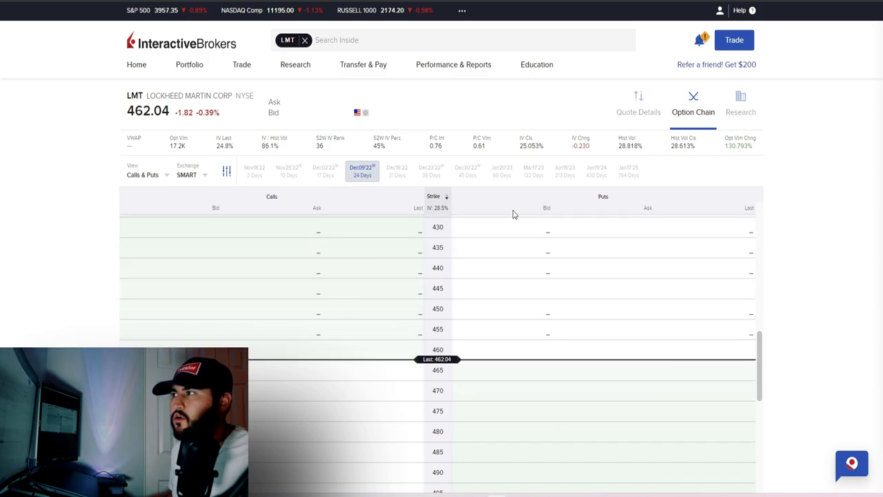
click(254, 172)
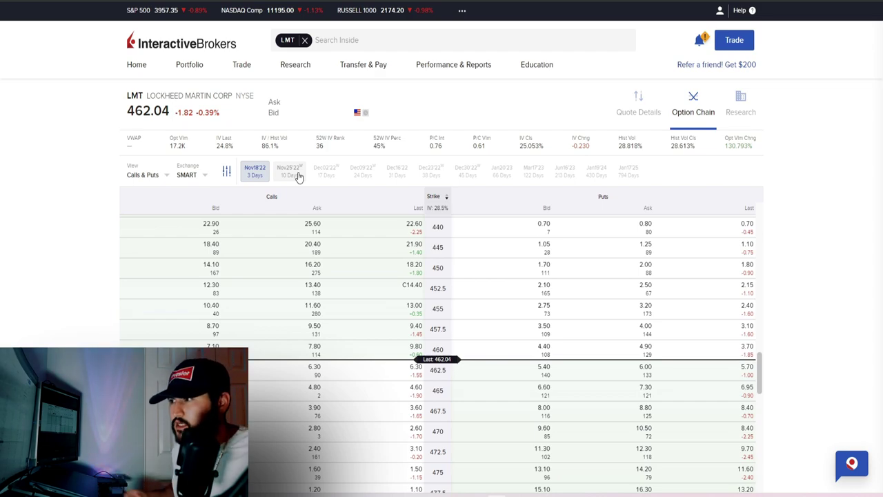
scroll(380, 327, down, 3)
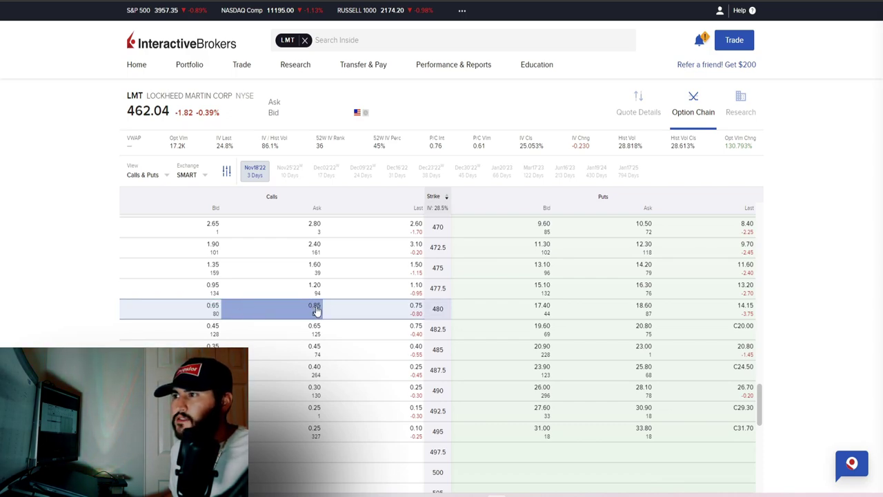
scroll(397, 327, up, 2)
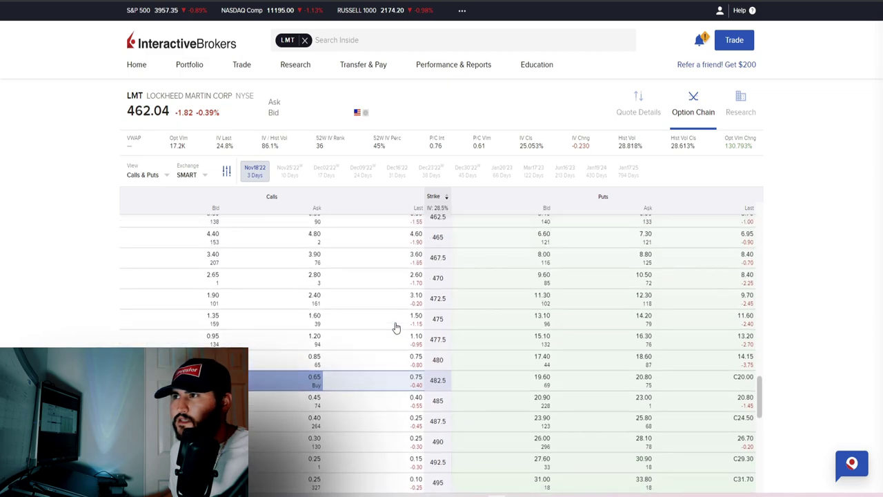
scroll(343, 285, up, 6)
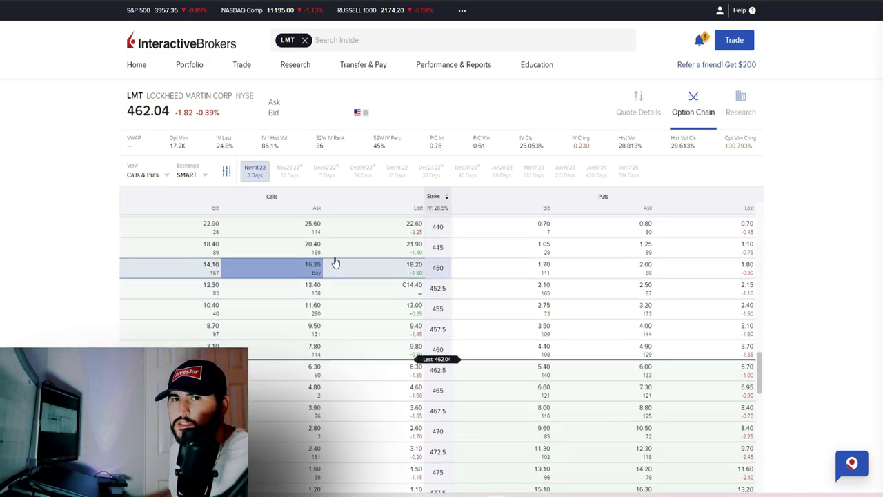
Step: Add the Delta, Gamma, Theta, Option Open Interest and Volume columns to the option chain
click(227, 172)
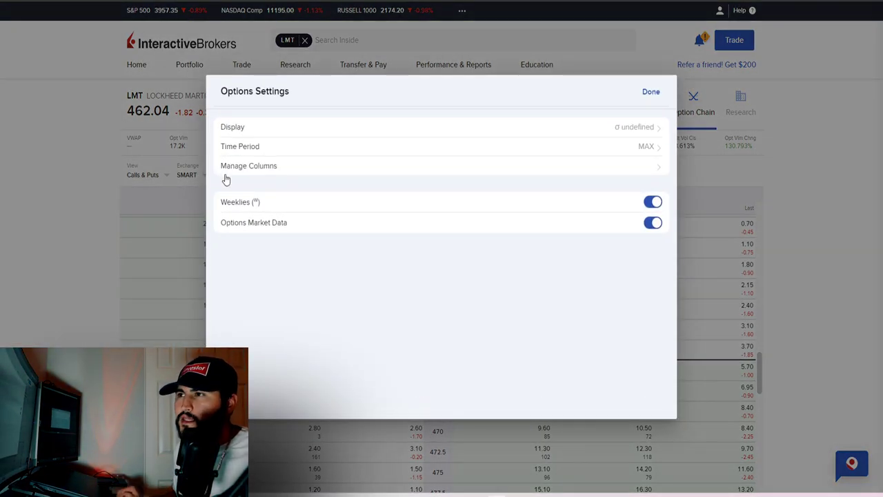
click(263, 170)
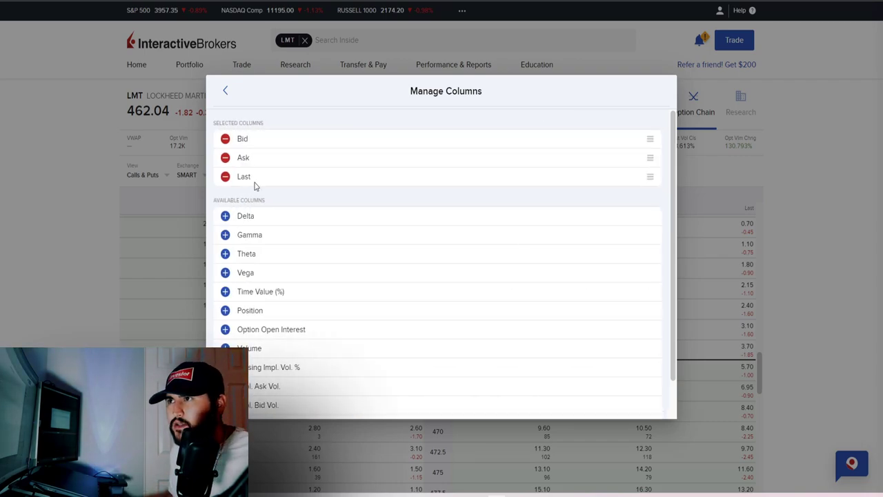
click(225, 217)
click(225, 235)
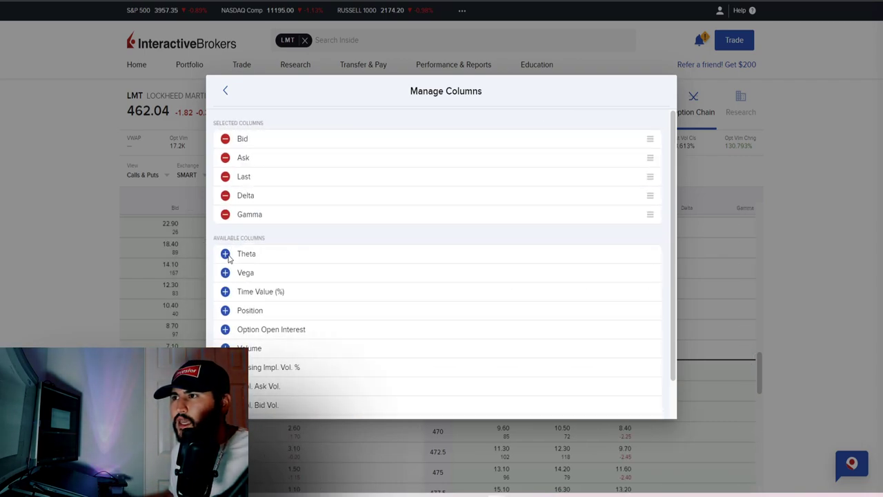
click(225, 254)
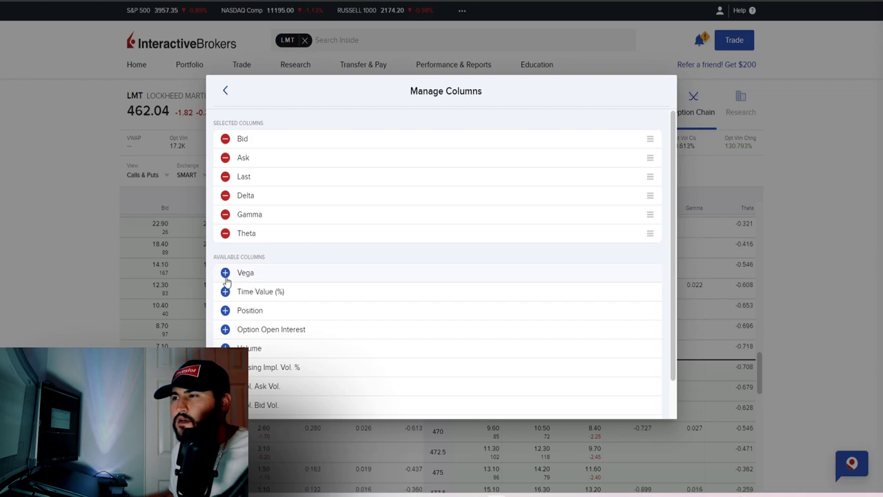
scroll(251, 288, down, 1)
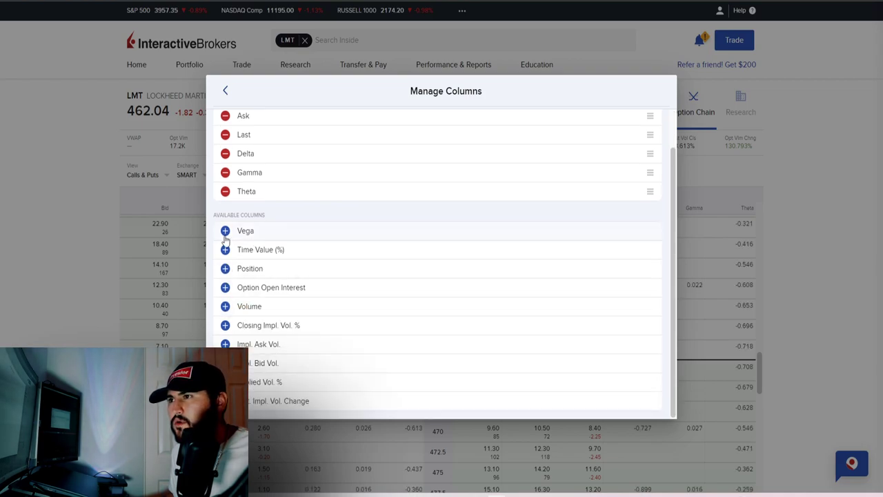
click(226, 288)
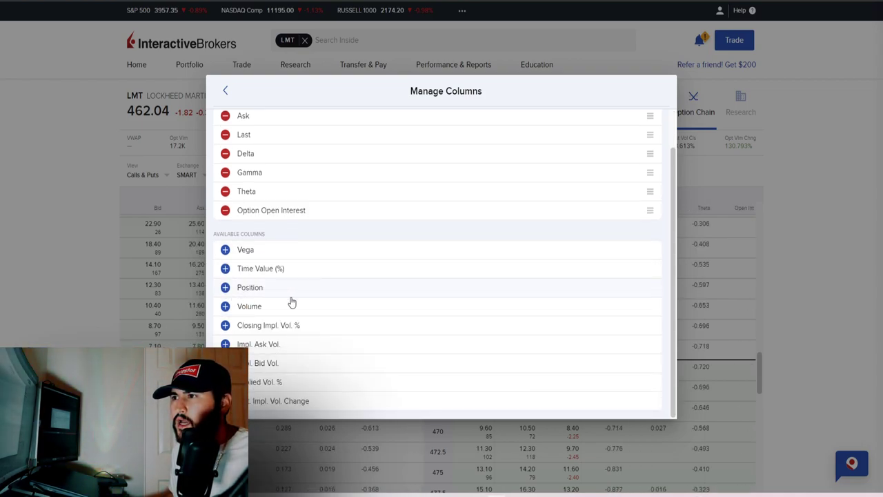
click(227, 306)
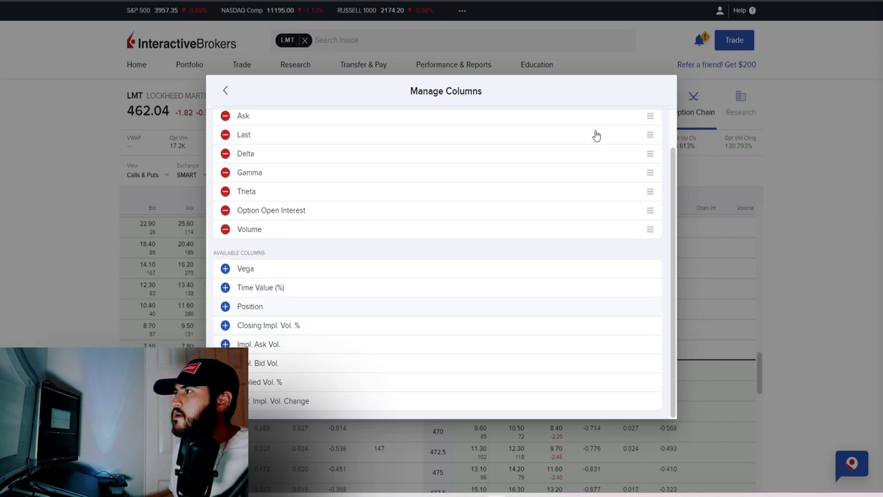
click(226, 92)
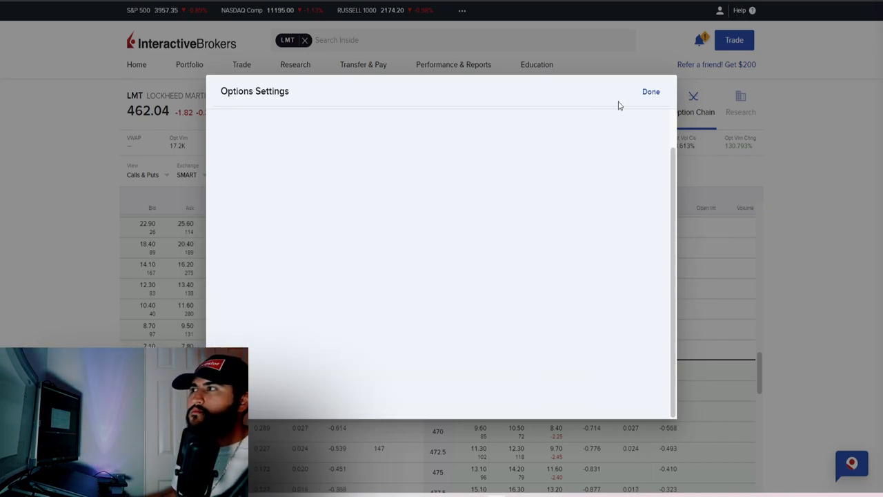
click(650, 91)
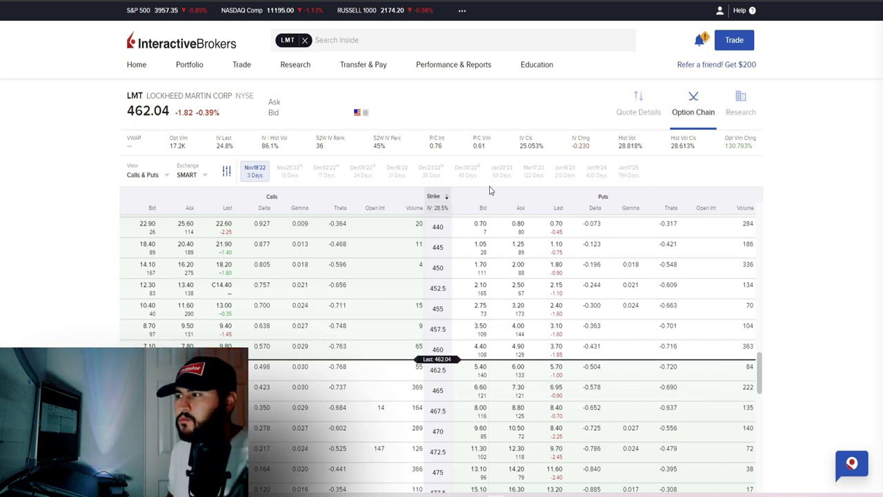
Step: Select the Nov 18 '22 480 call for buying at the ask and review its performance profile
scroll(373, 290, down, 3)
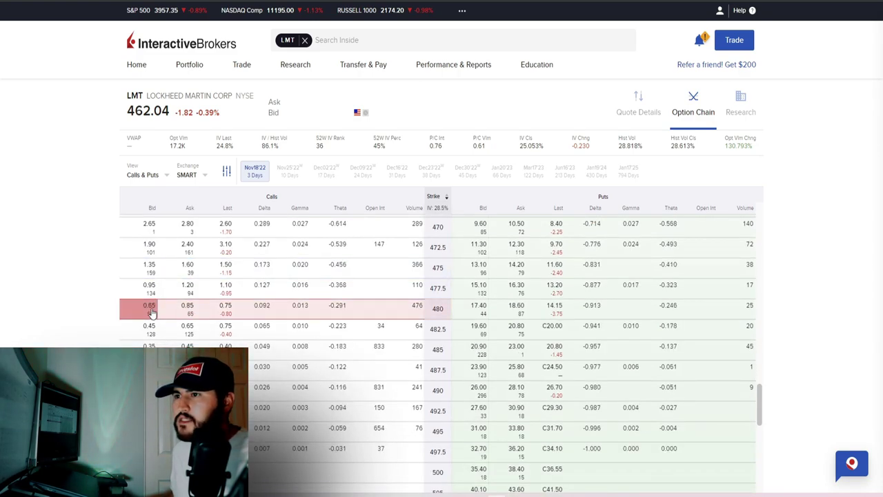
click(187, 308)
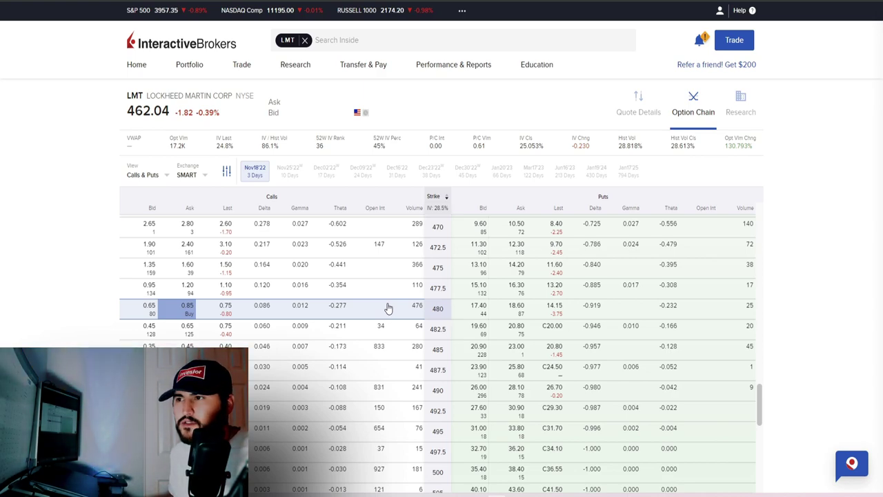
click(185, 312)
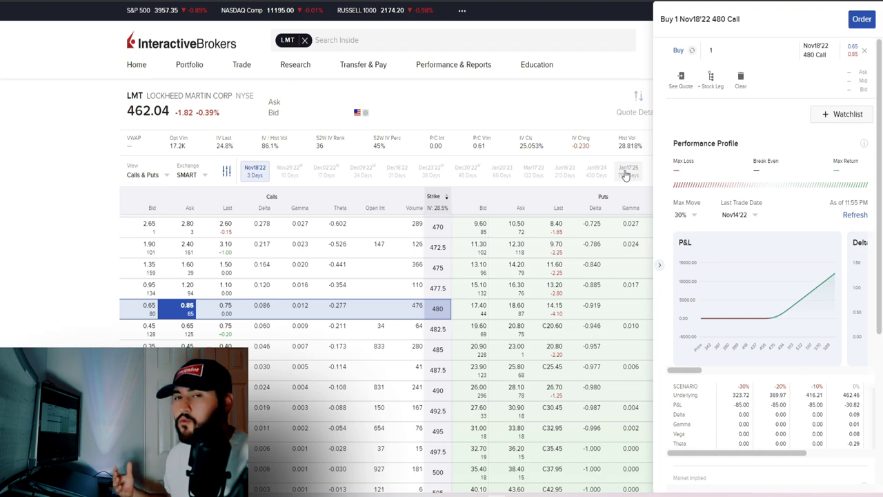
mouse_move(687, 376)
mouse_down()
mouse_move(797, 370)
mouse_move(686, 371)
mouse_up()
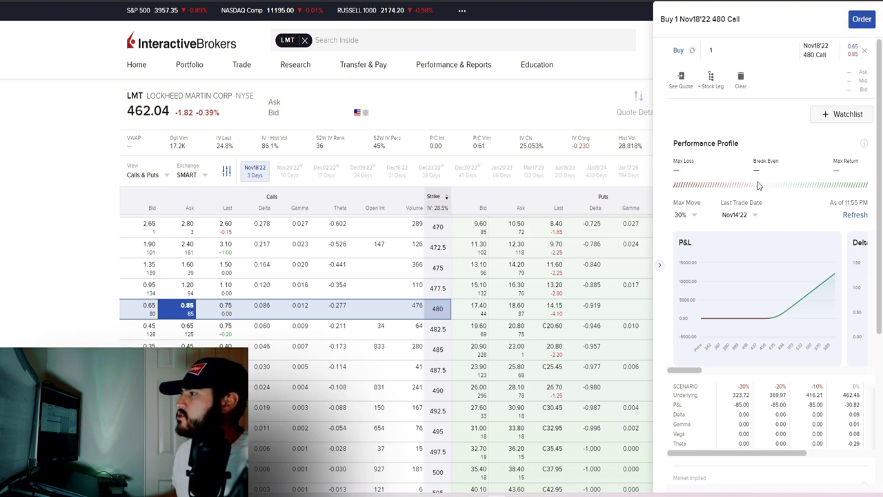
Step: Open the order ticket for the Nov 18 '22 480 call and set its limit price to 0.65
click(862, 20)
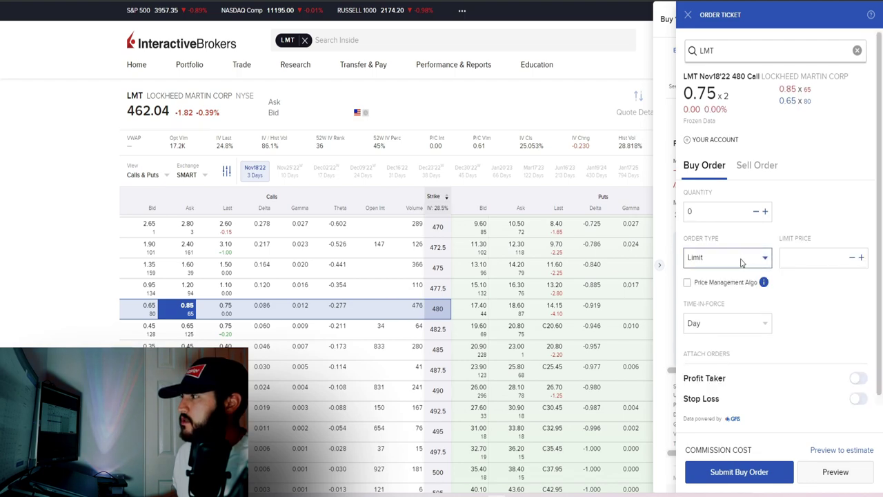
click(800, 254)
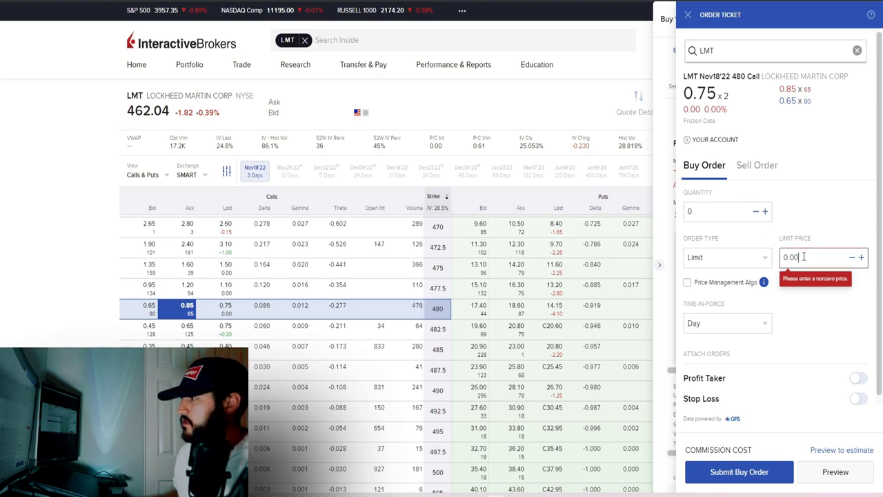
key(BackSpace)
key(BackSpace)
text(65)
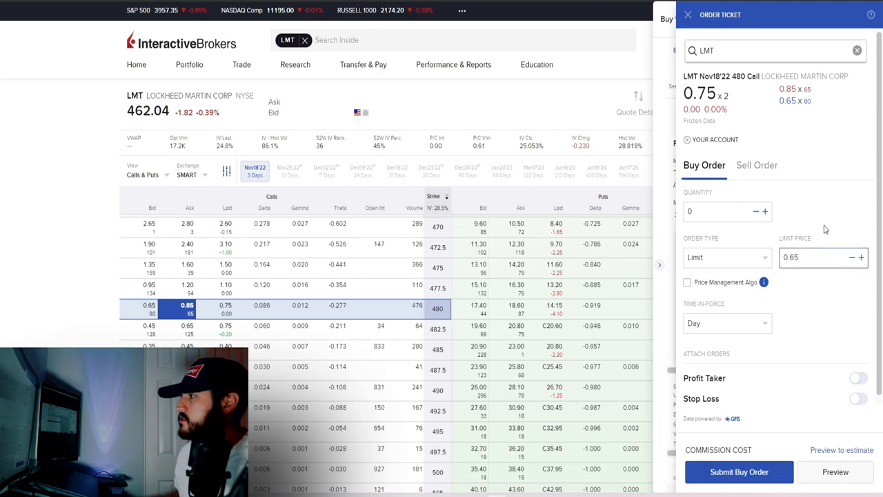
click(824, 229)
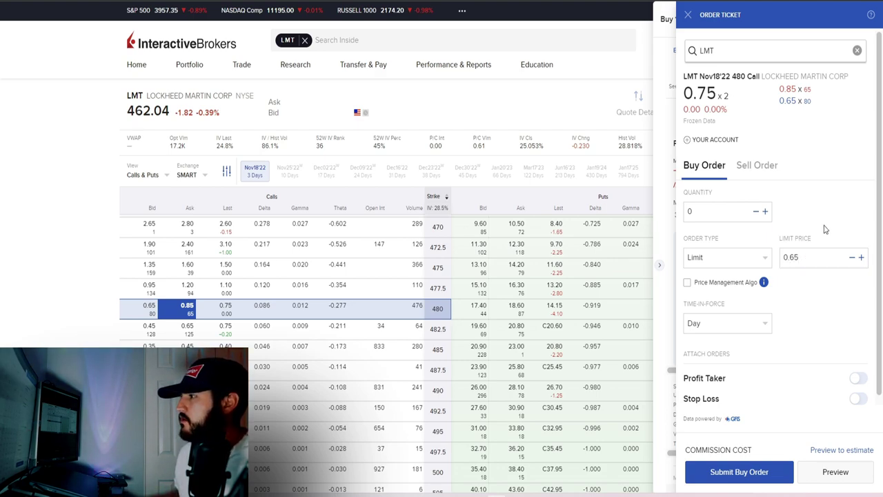
Step: Check the time-in-force choices, then discard the 480 call ticket and return to the full option chain
click(722, 330)
click(780, 325)
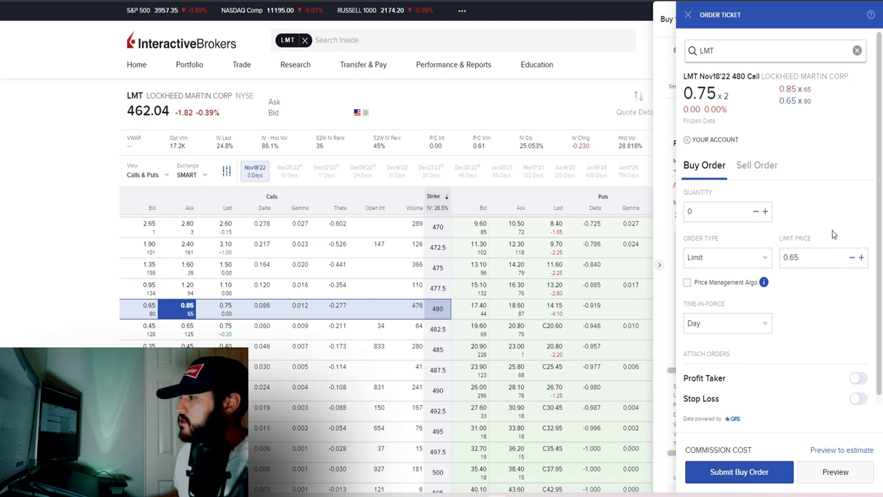
click(688, 17)
click(546, 117)
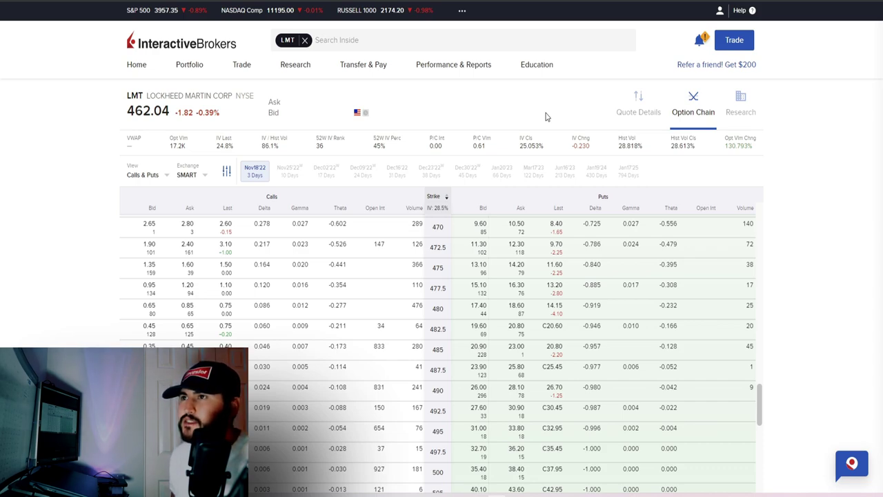
Step: Switch the option chain to the Vertical Spread view and select the 480/490 call spread for Nov 18 '22
click(166, 177)
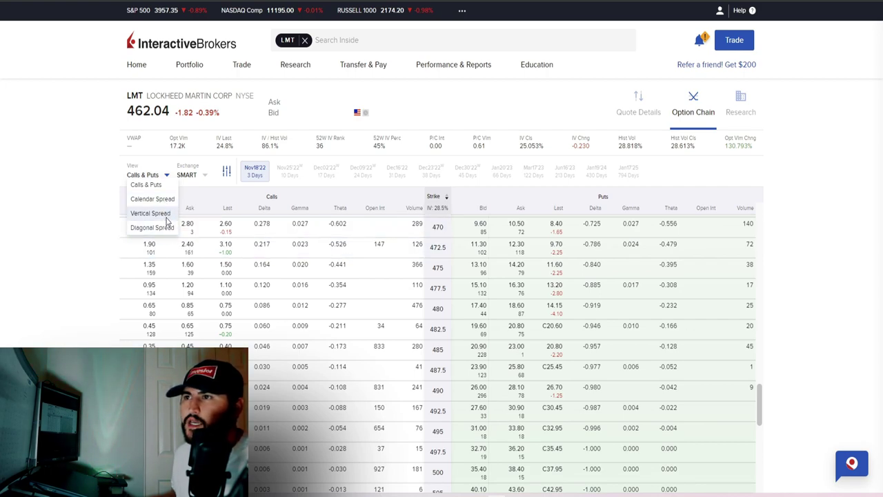
click(157, 213)
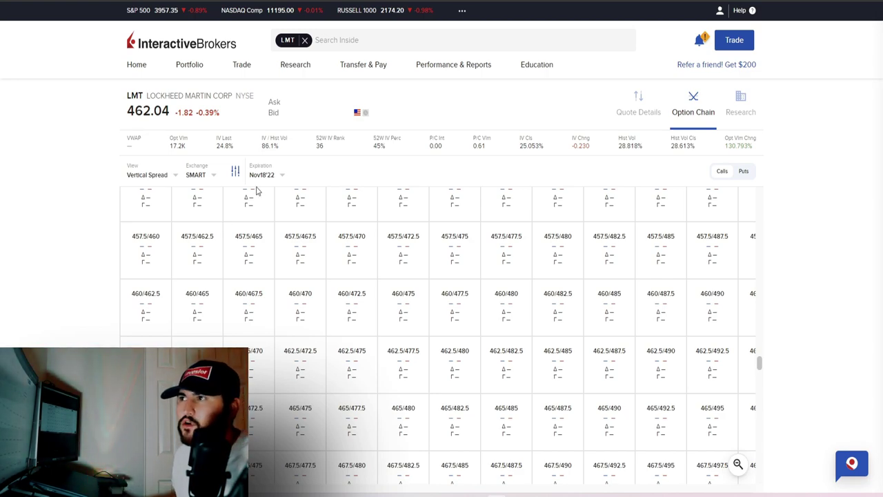
scroll(164, 311, down, 2)
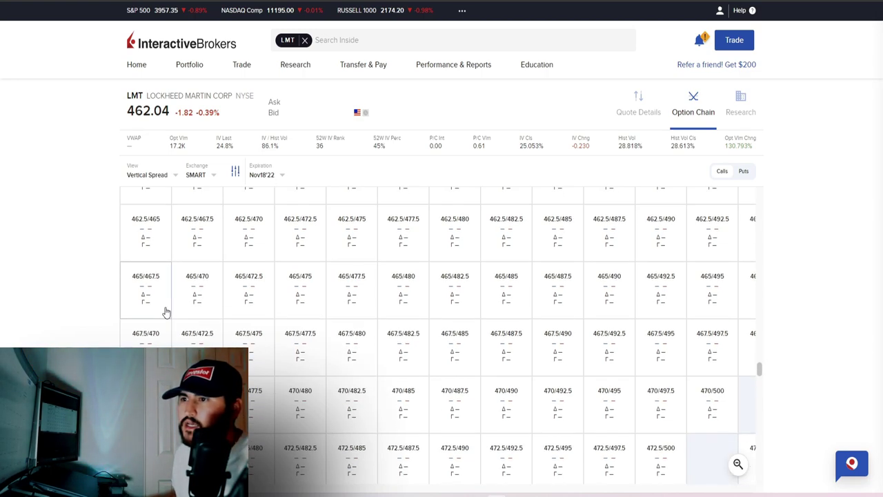
scroll(165, 313, down, 4)
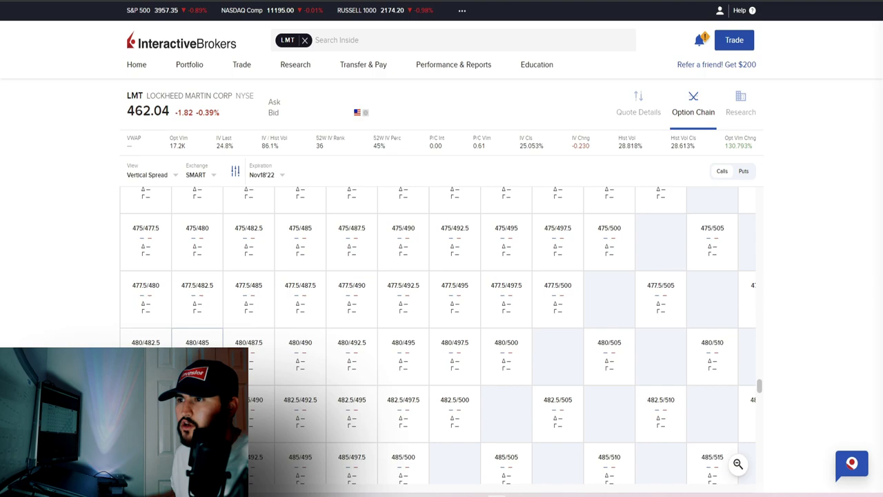
scroll(308, 346, down, 1)
click(308, 346)
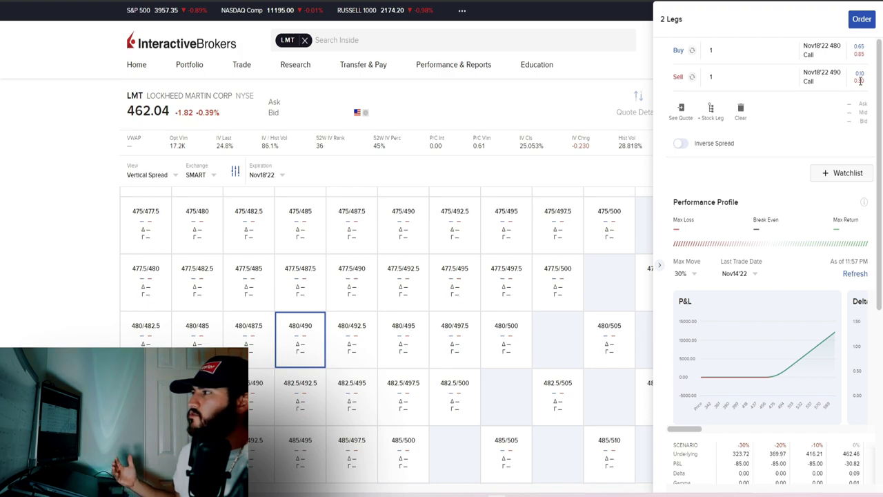
Step: Open the order ticket for the 480/490 bull call spread and set quantity 1 and limit price 0.55
click(864, 23)
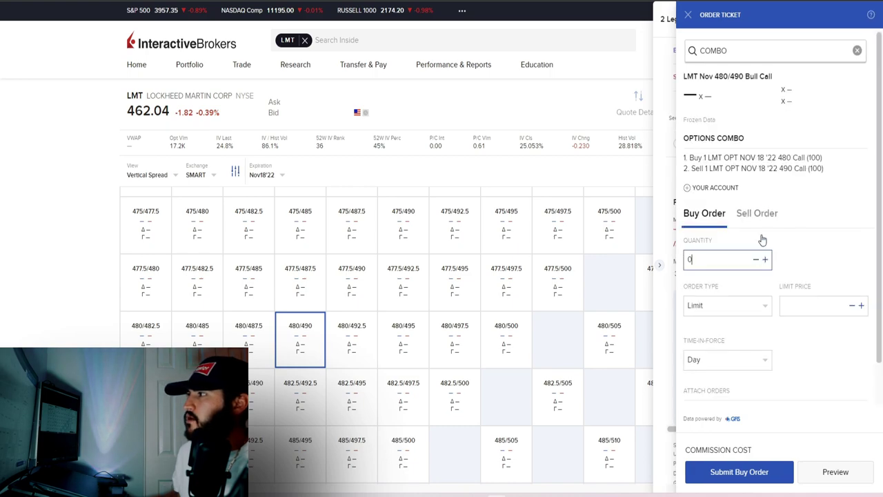
click(766, 260)
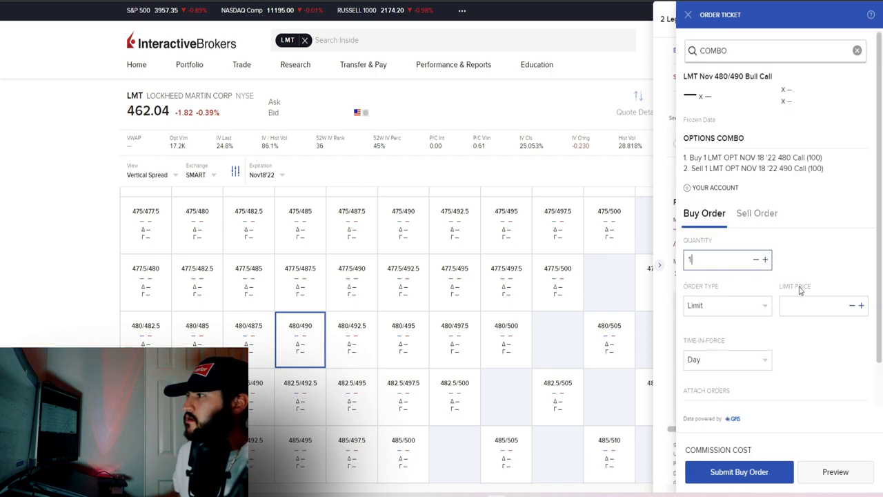
click(811, 307)
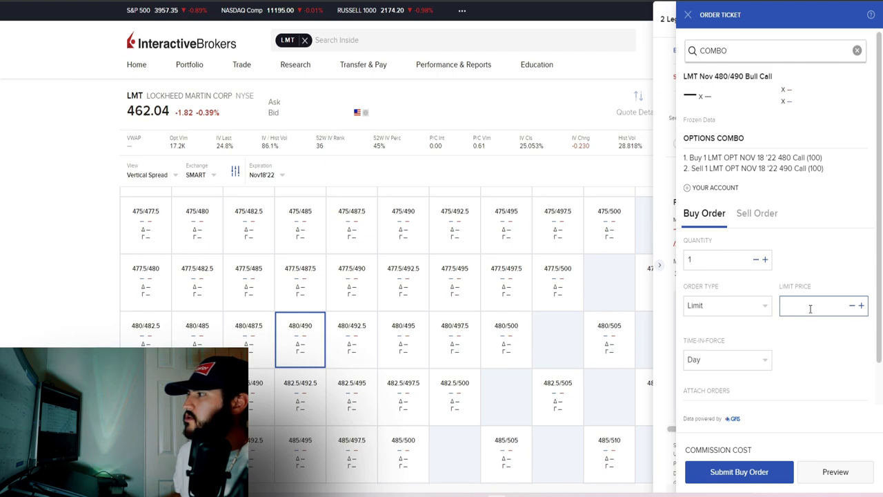
text(0)
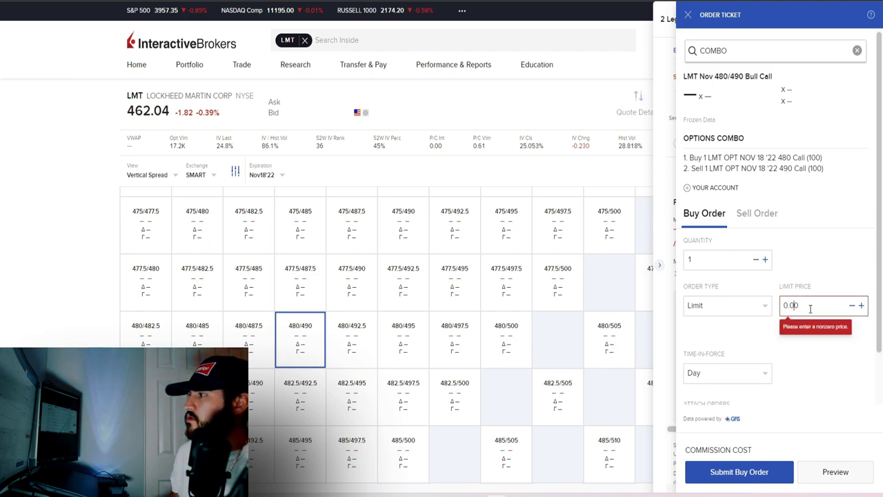
text(.55)
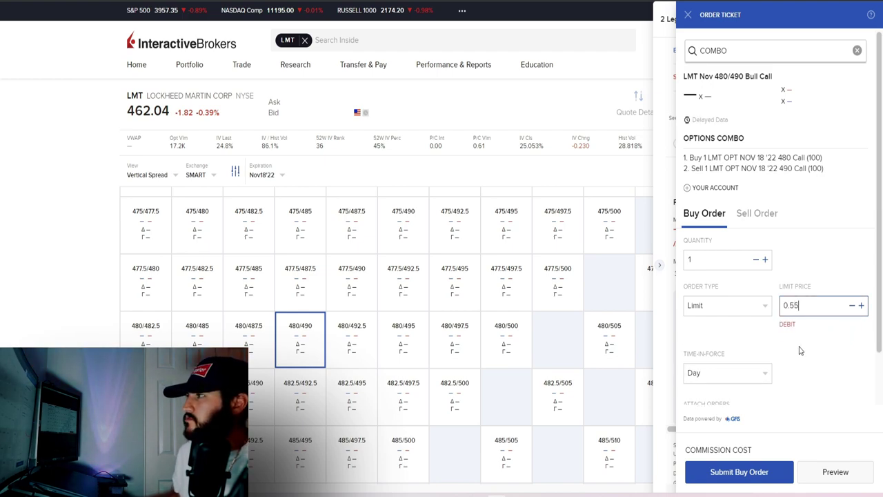
Step: Discard the 480/490 bull call order ticket and switch the option chain back to the Calls & Puts view
click(803, 349)
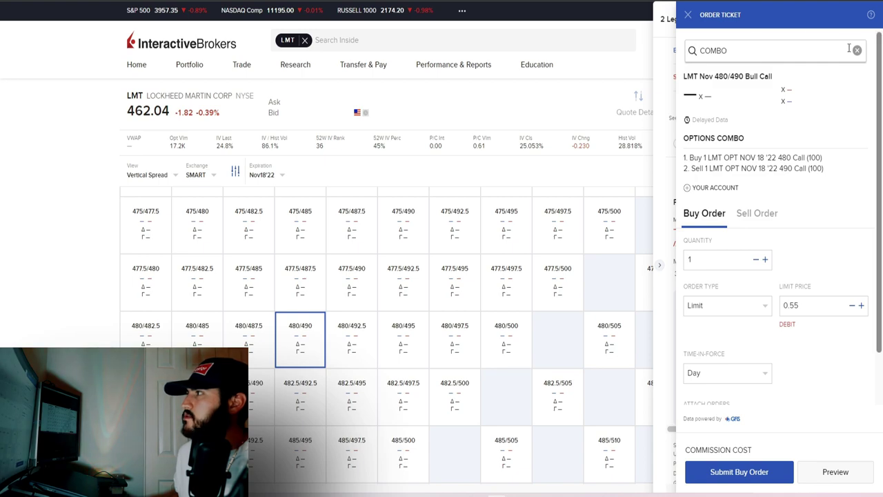
click(688, 16)
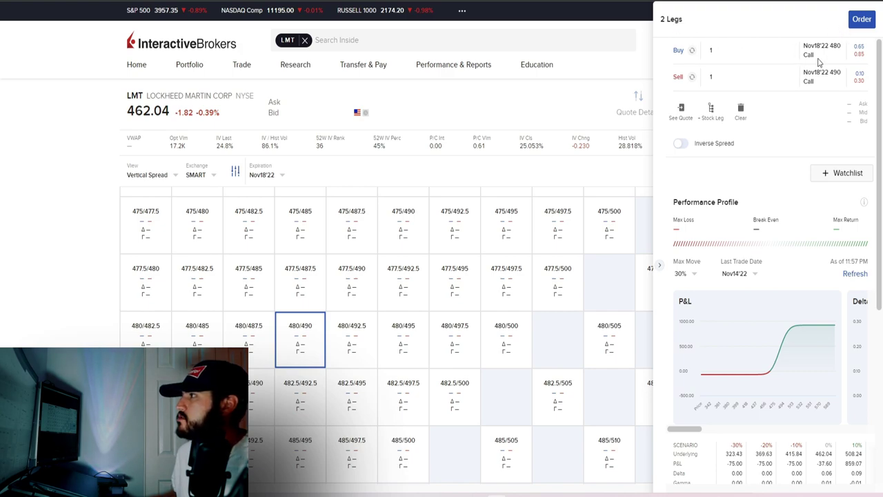
click(167, 175)
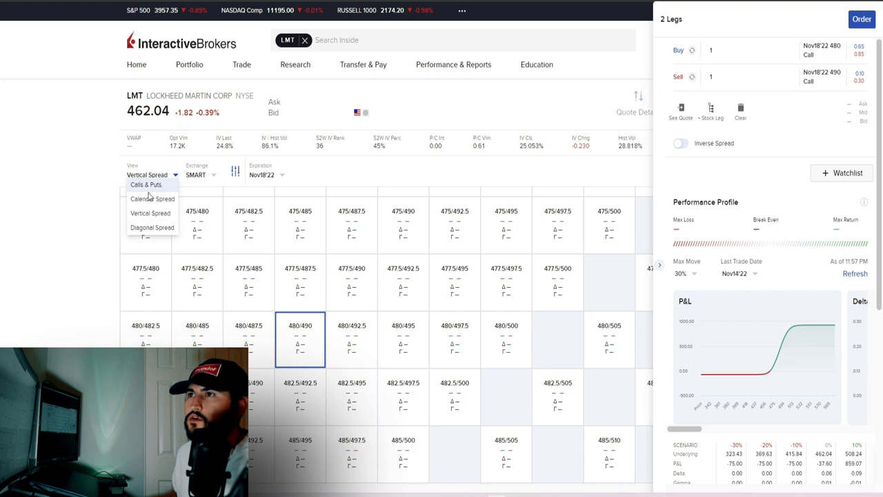
click(146, 186)
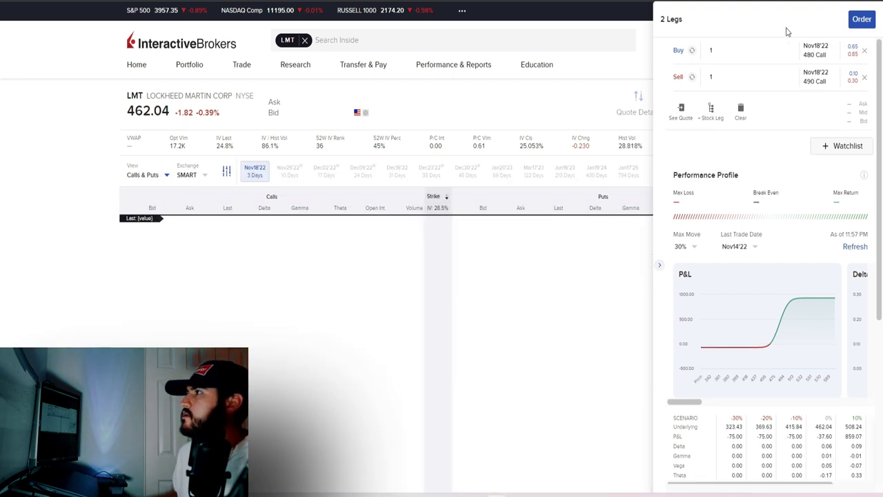
click(649, 69)
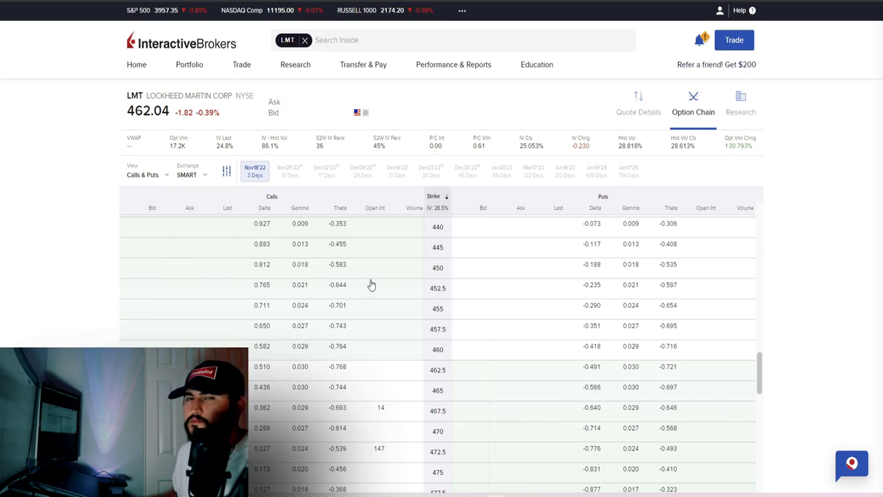
Step: Build a two-leg Nov 18 '22 spread from the chain by buying the 480 call and selling the 490 call, then dismiss its preview
mouse_move(372, 285)
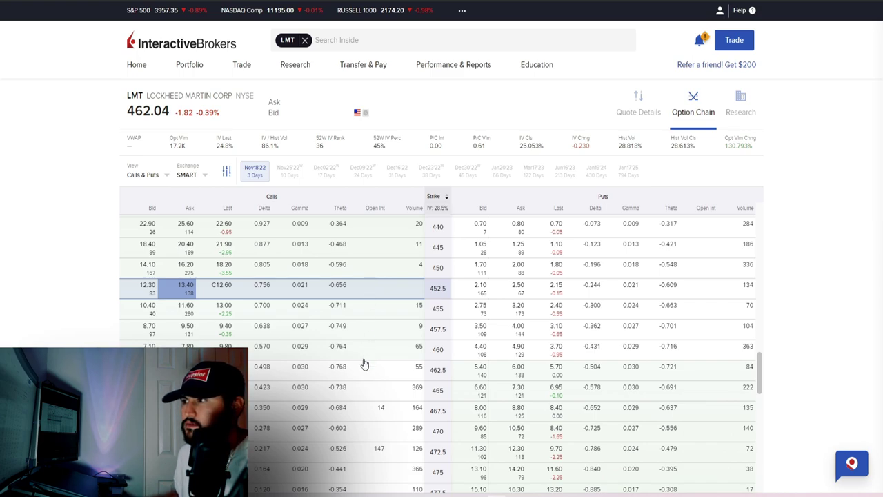
scroll(364, 364, down, 2)
scroll(364, 368, down, 2)
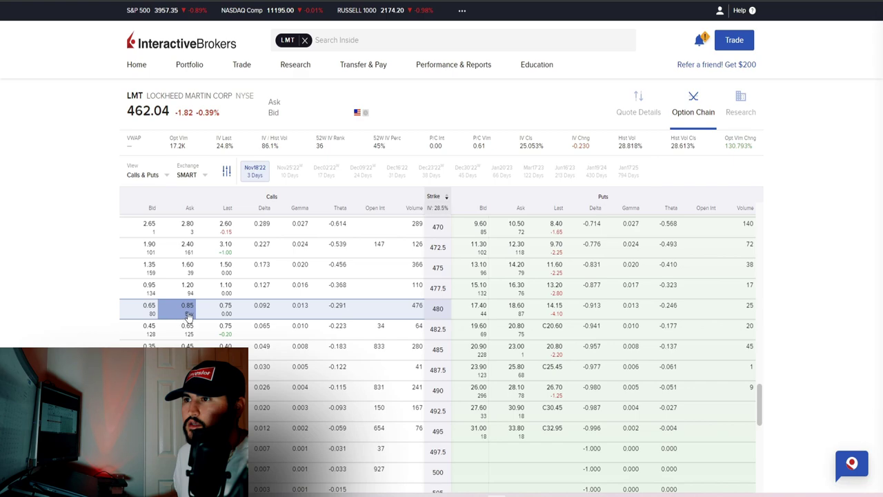
click(261, 310)
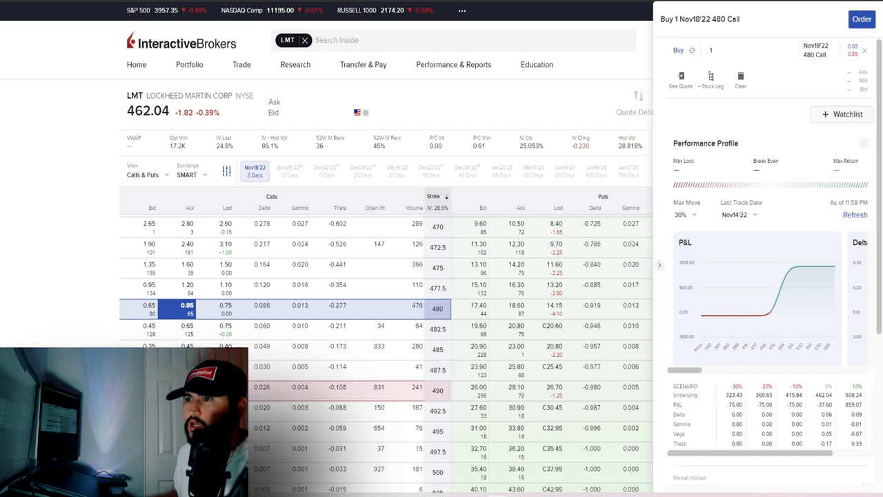
click(150, 387)
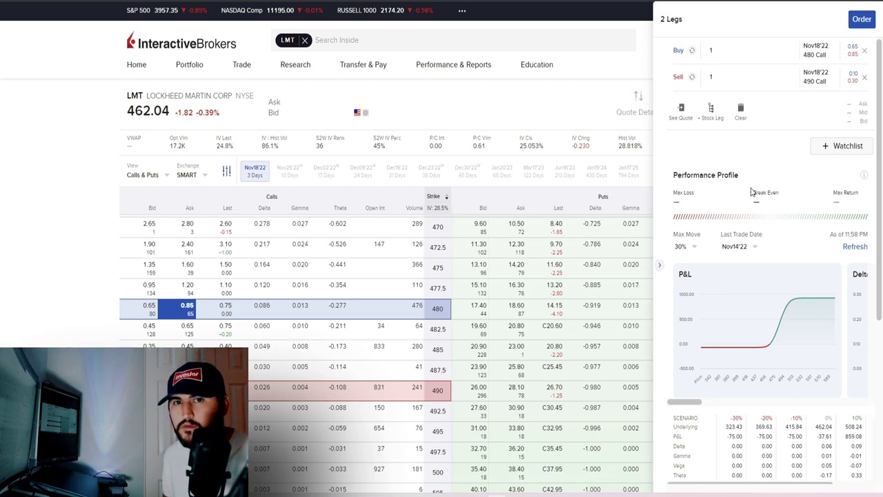
click(348, 111)
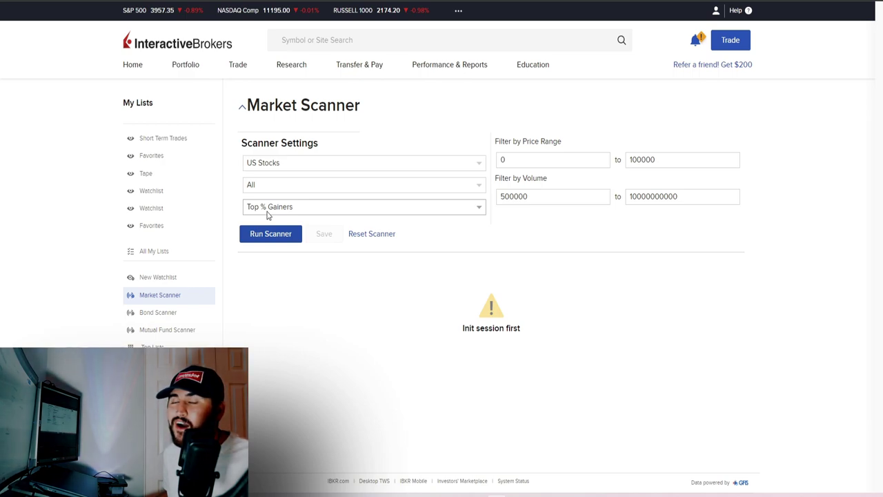
Step: Browse the Market Scanner's scan types for US Stocks, including option volume, P/E ratio, analyst and insider criteria, without changing the selection
click(303, 212)
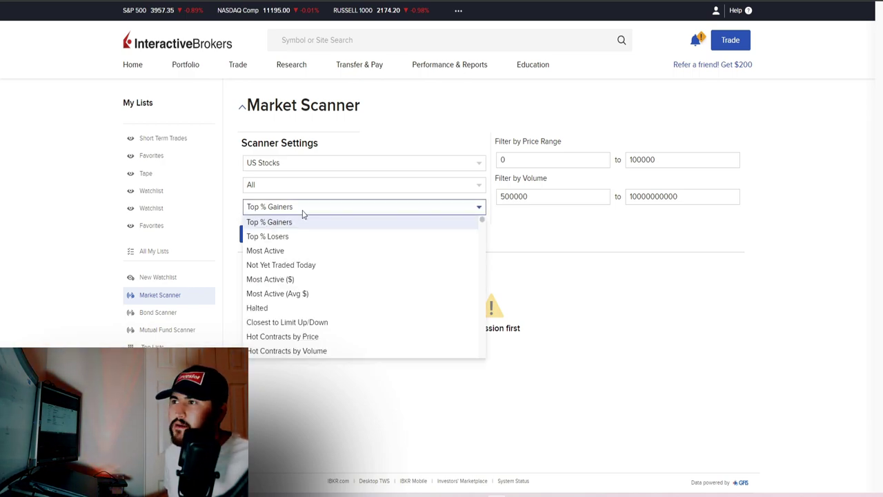
scroll(300, 228, down, 10)
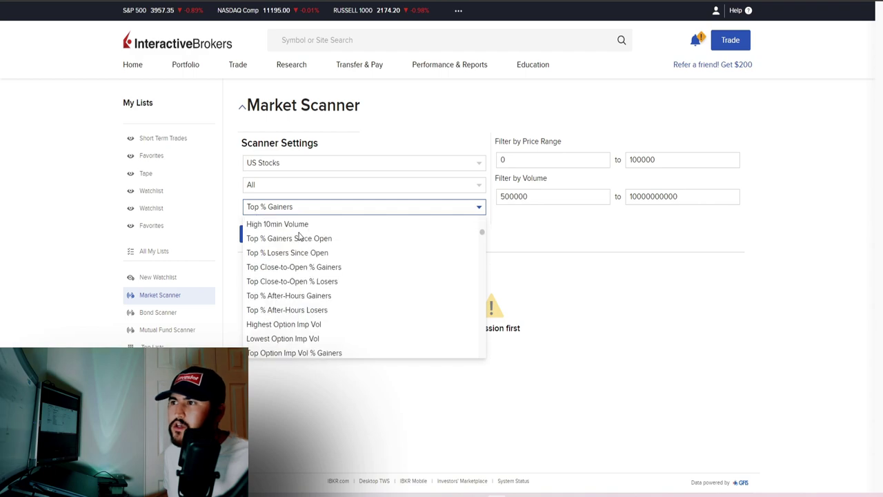
scroll(298, 249, down, 2)
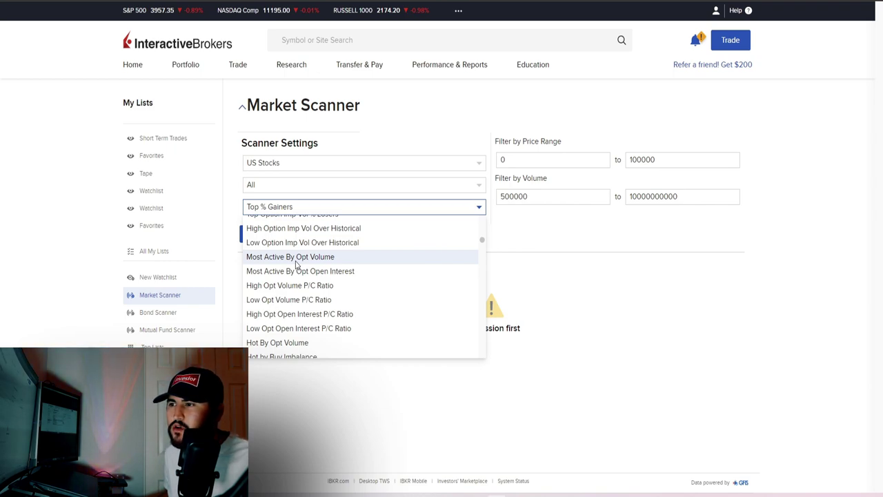
scroll(289, 313, down, 5)
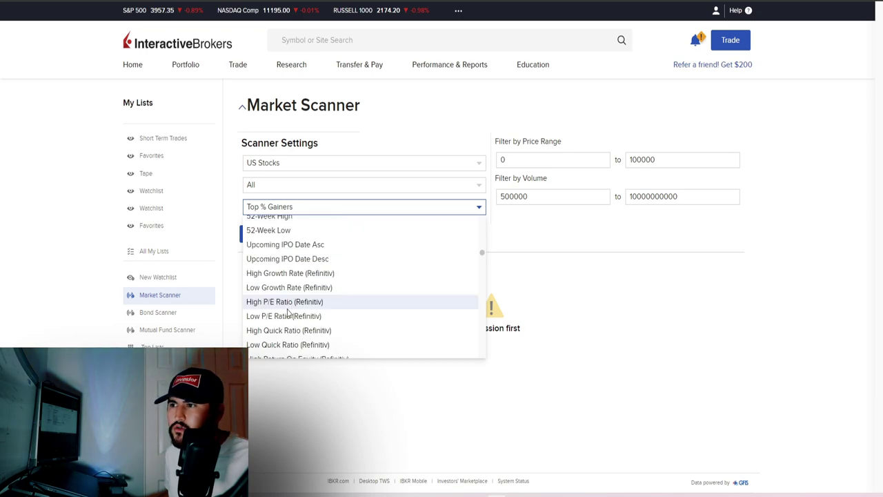
scroll(288, 313, down, 10)
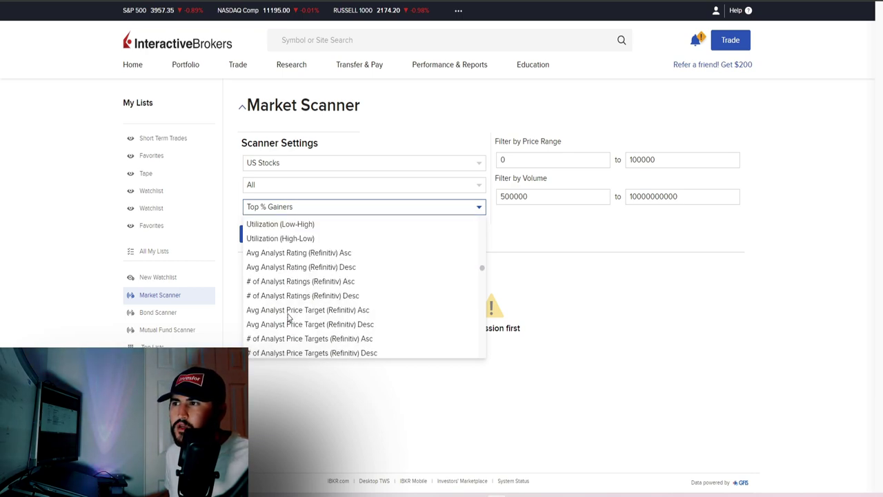
scroll(289, 314, down, 3)
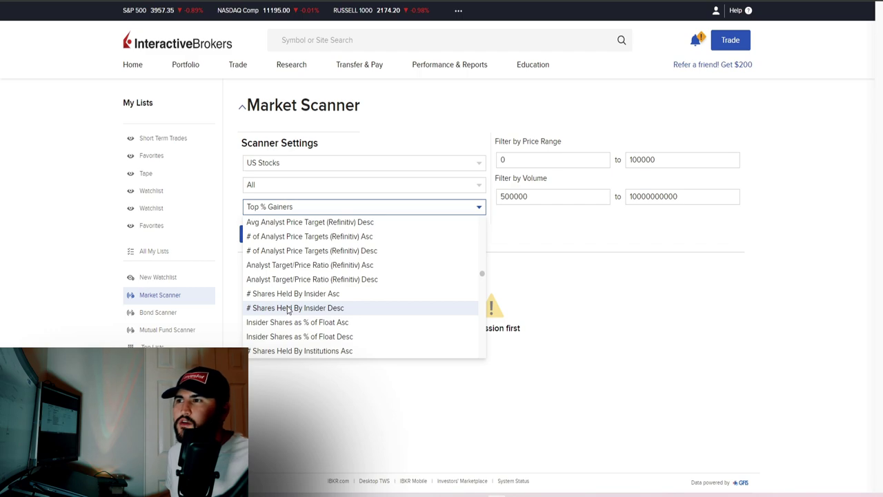
click(467, 212)
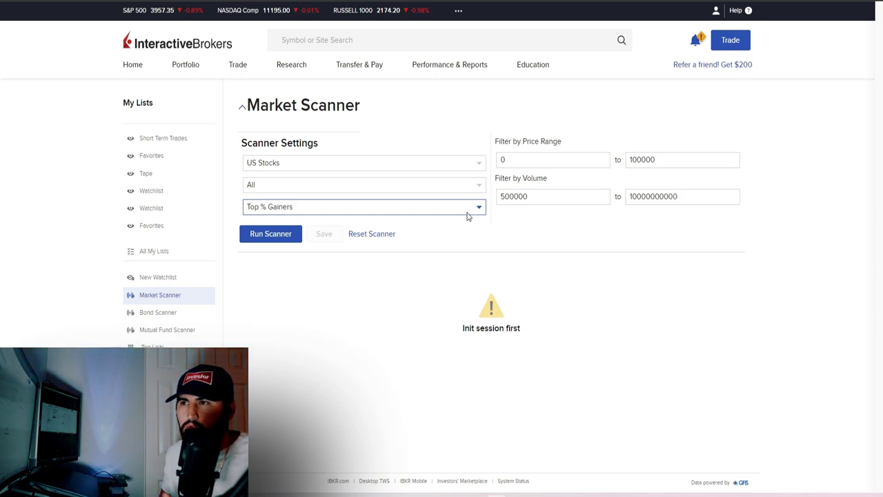
Step: Open the Short Term Trades watchlist for editing and save it with its current symbols
click(165, 138)
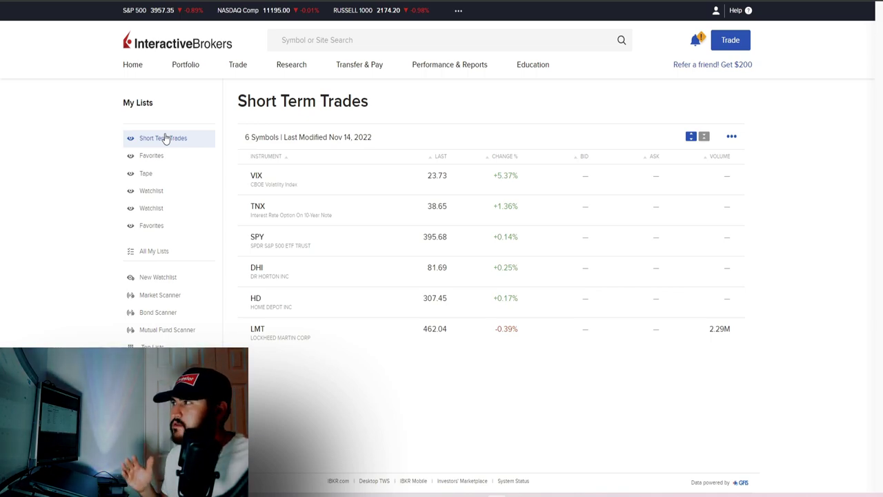
click(731, 138)
click(718, 176)
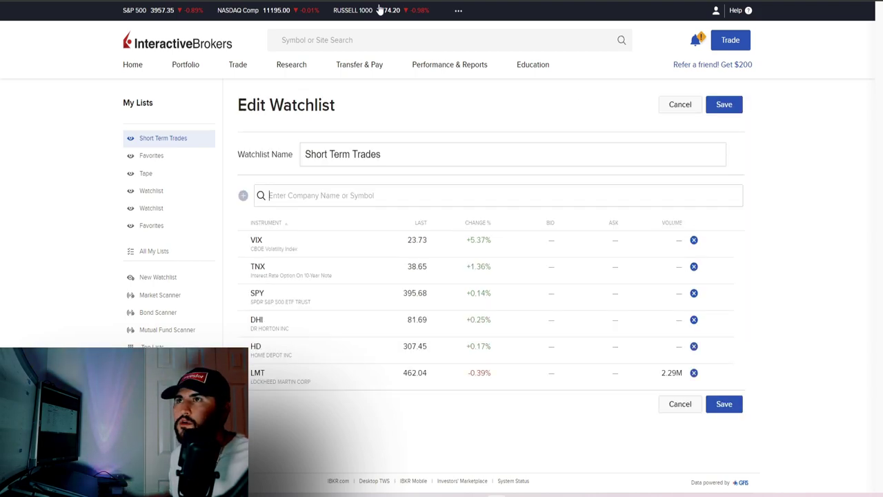
click(724, 104)
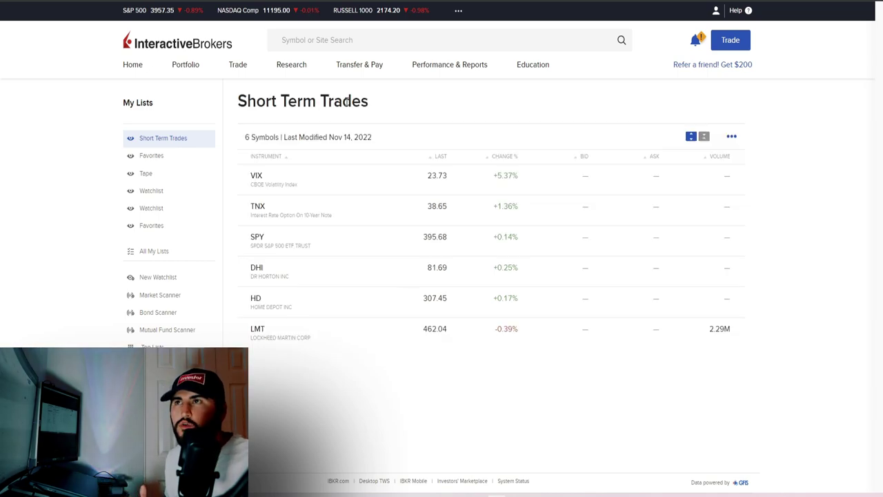